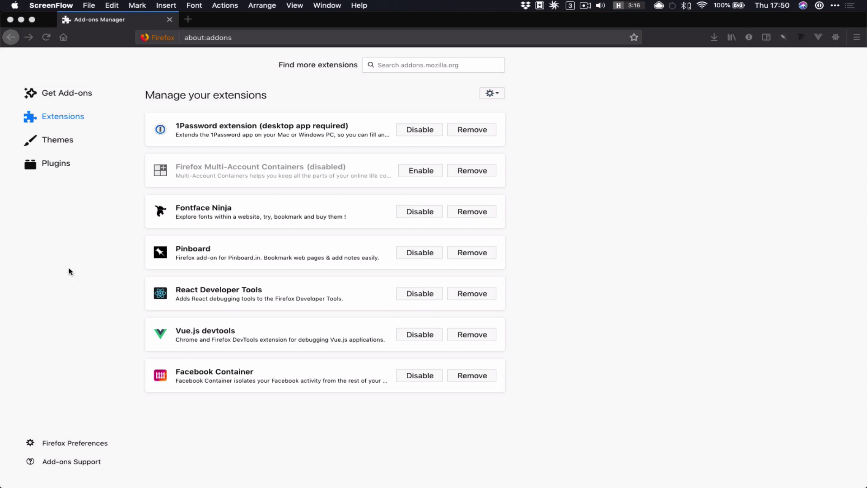
Open a new blank tab and another tab for Messenger.
left_click(188, 20)
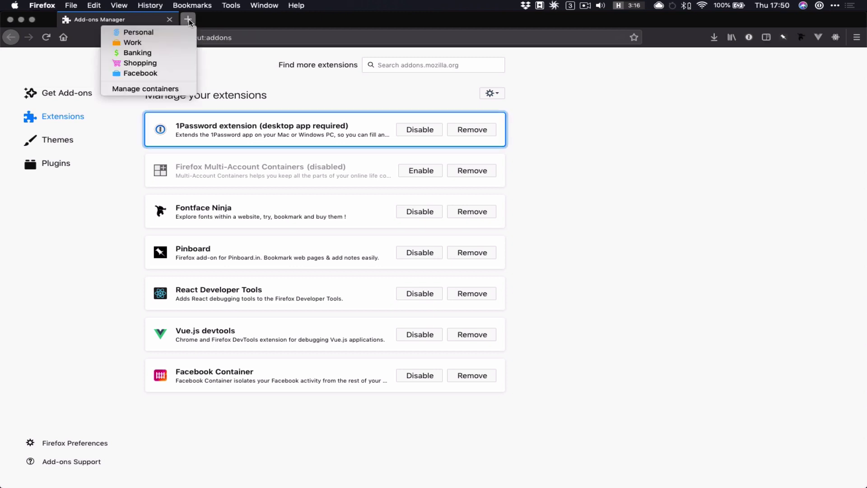
left_click(226, 19)
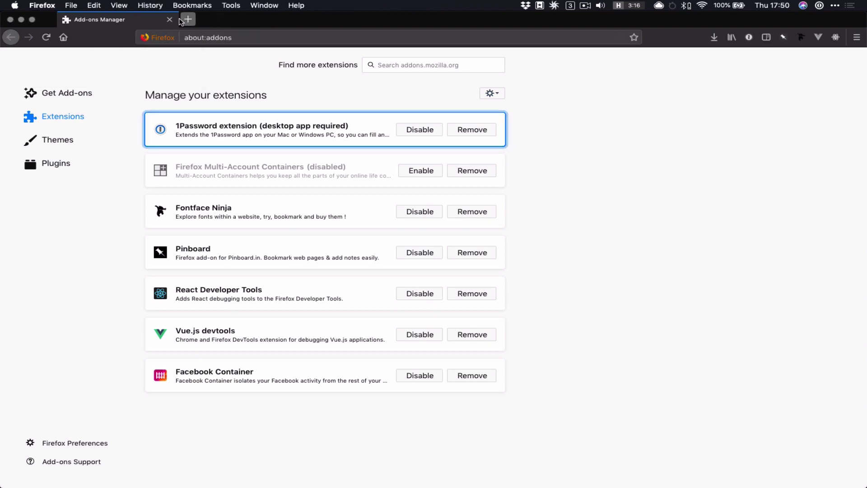
left_click(188, 20)
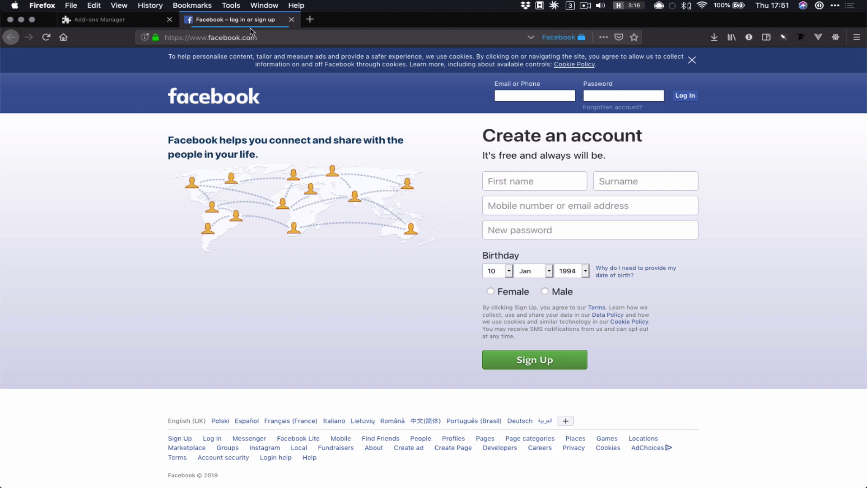
left_click(309, 21)
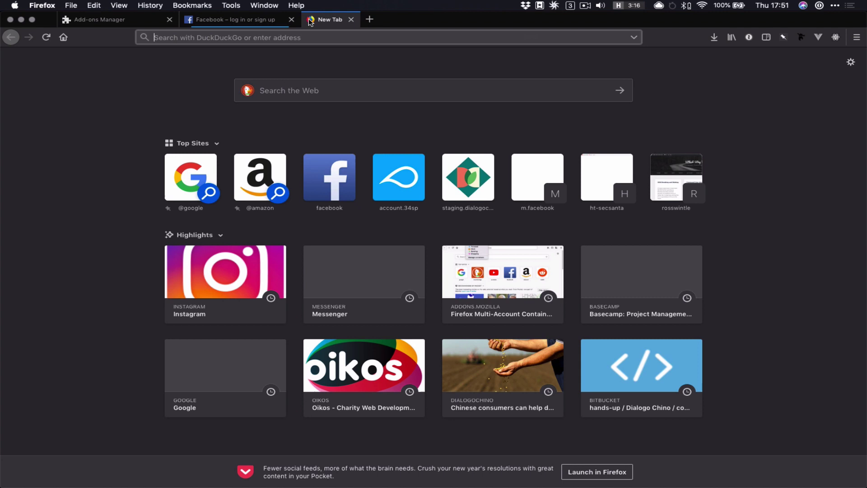
type("messenger.com")
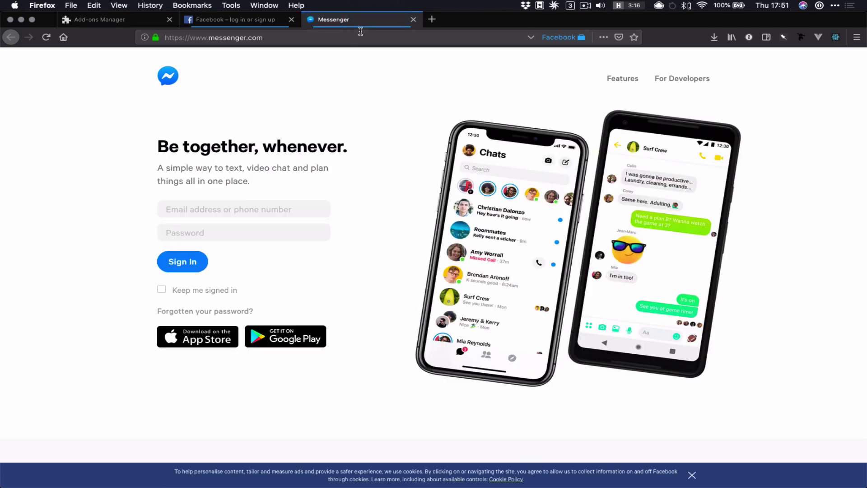
Load instagram.com in another new tab.
left_click(432, 19)
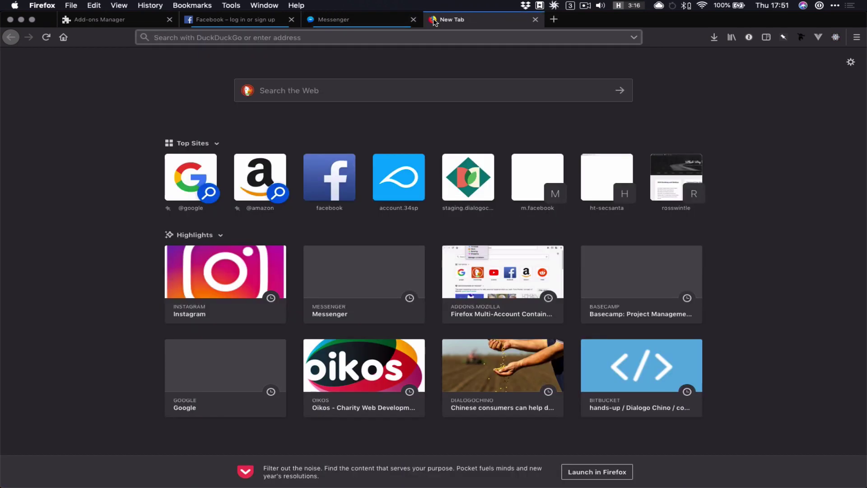
type("instga")
key("BackSpace")
key("BackSpace")
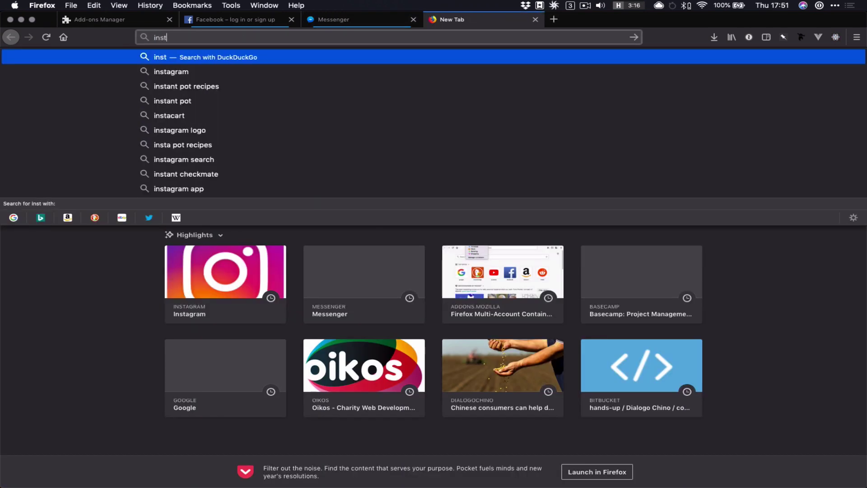
type("a")
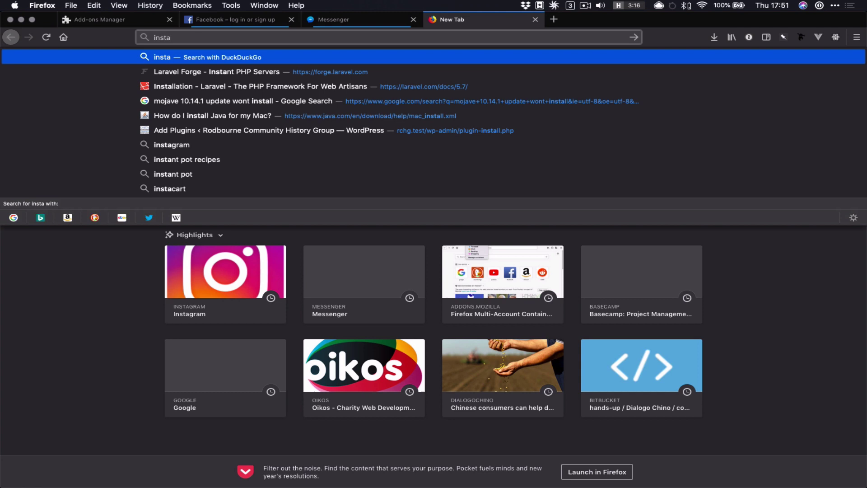
type("gram")
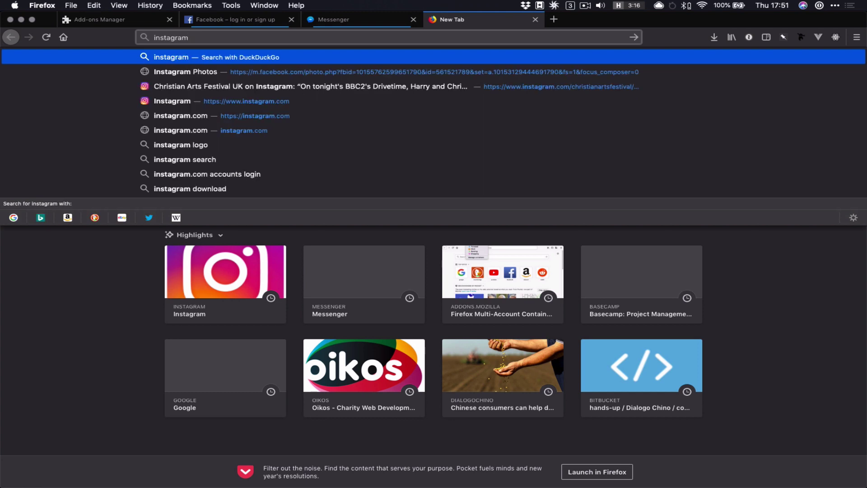
type(".com")
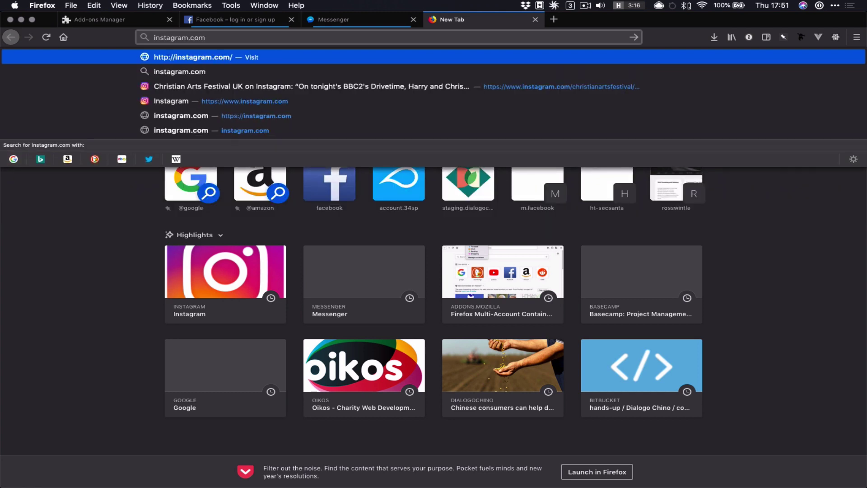
key("Return")
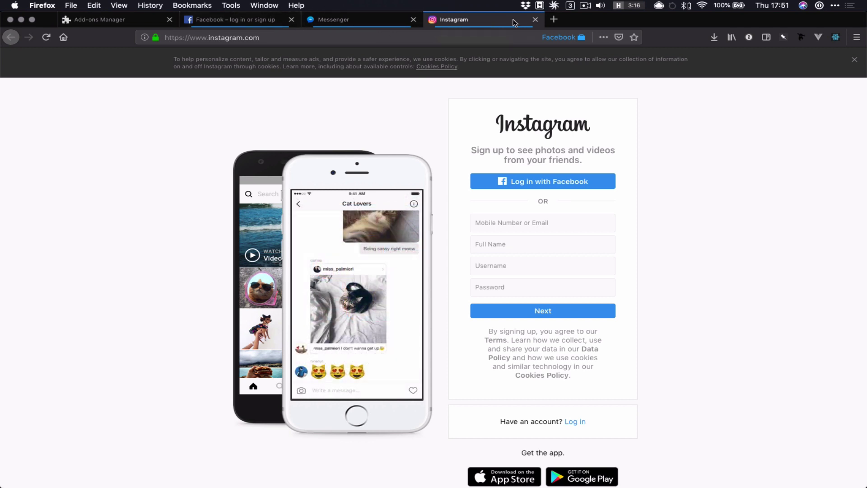
Close the Instagram, Messenger and Facebook tabs and review the new-tab container choices.
left_click(535, 20)
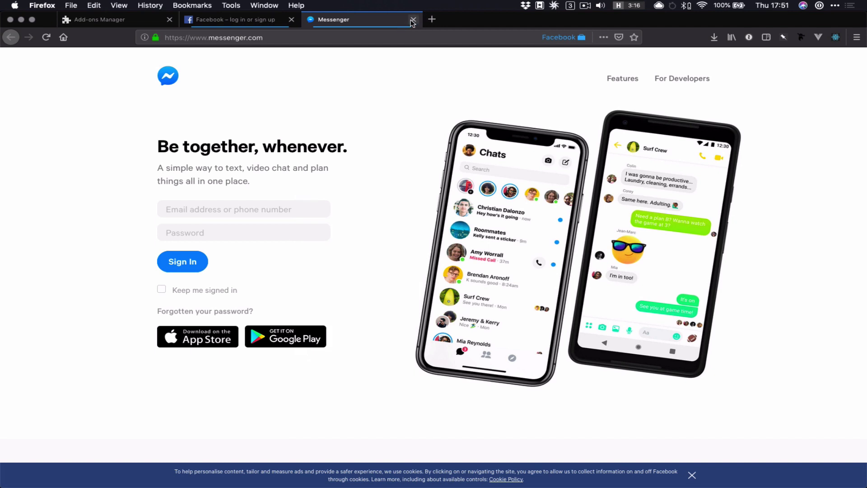
left_click(413, 20)
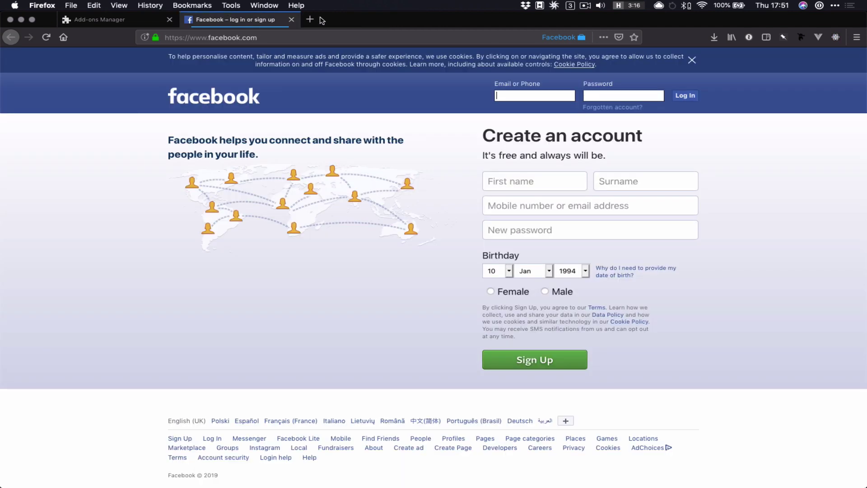
left_click(291, 19)
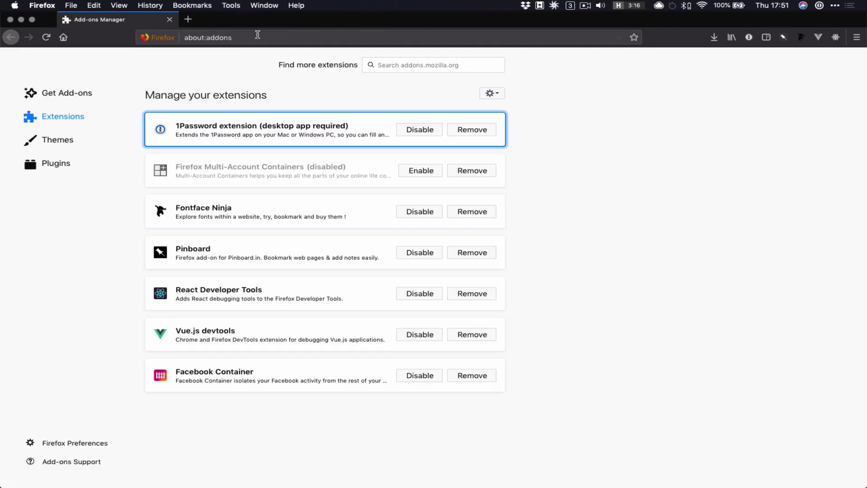
left_click(189, 20)
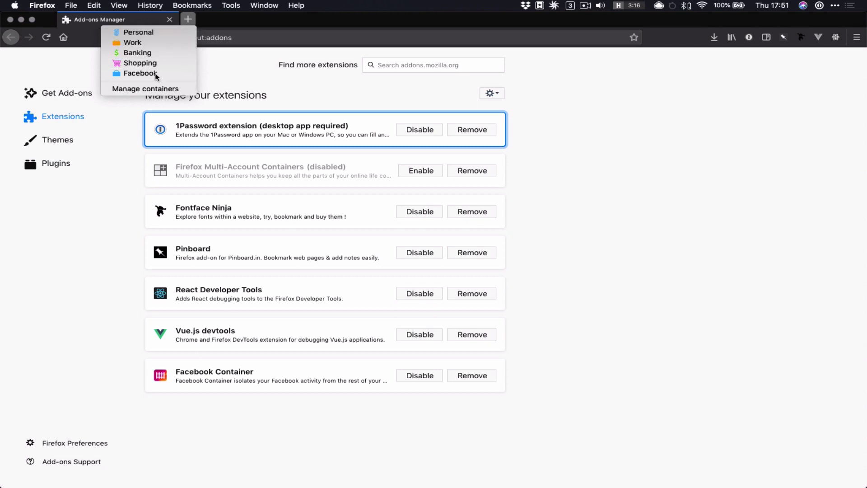
left_click(69, 63)
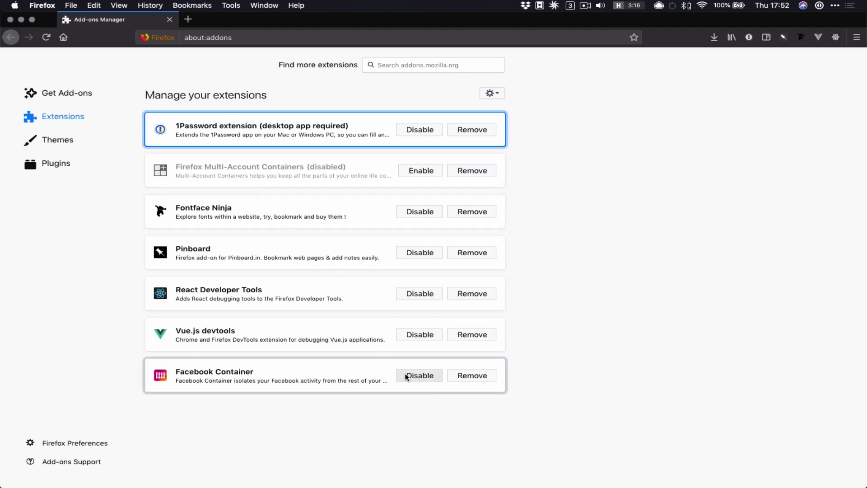
Disable Facebook Container, enable Multi-Account Containers, and enter its container editing mode.
left_click(421, 379)
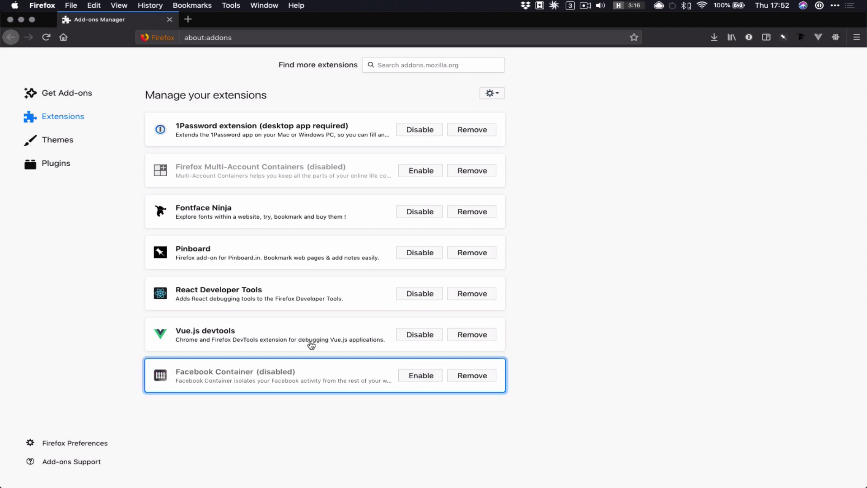
left_click(422, 173)
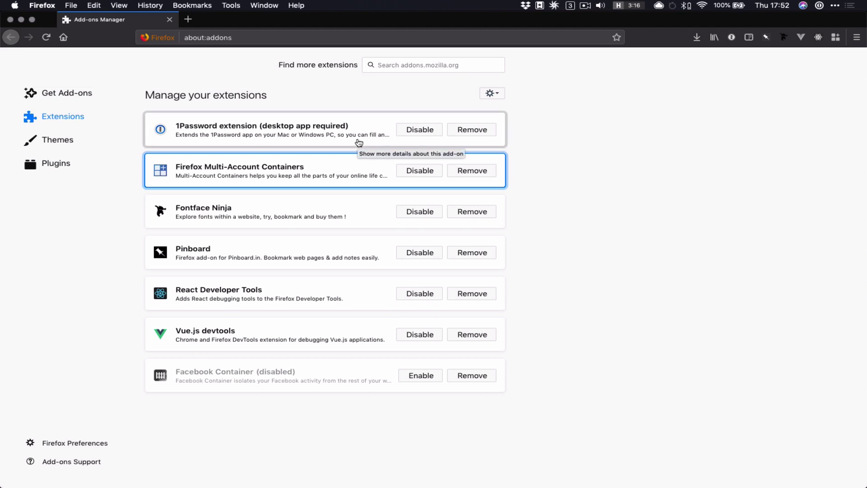
left_click(836, 41)
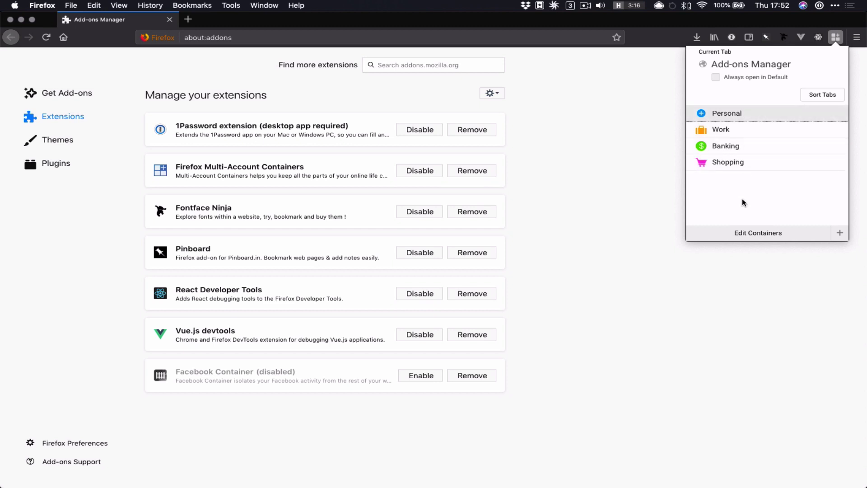
left_click(755, 232)
Recolour the Personal container teal, Banking orange and Work red.
left_click(813, 78)
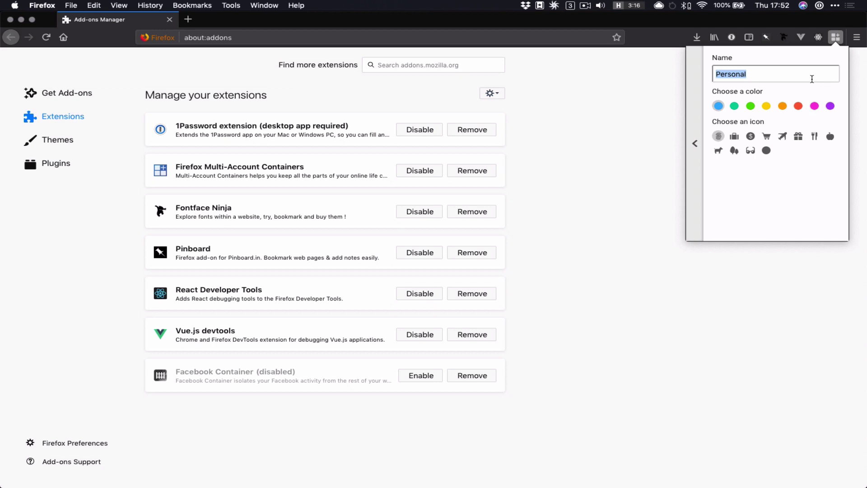
left_click(735, 106)
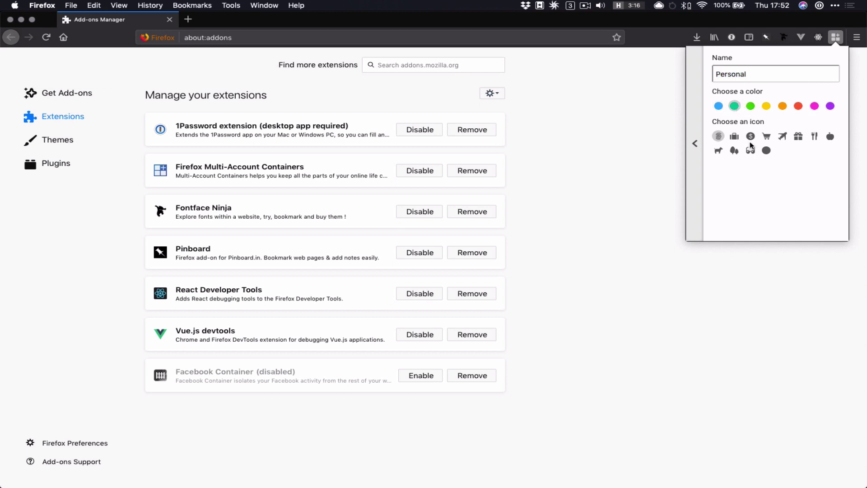
left_click(695, 143)
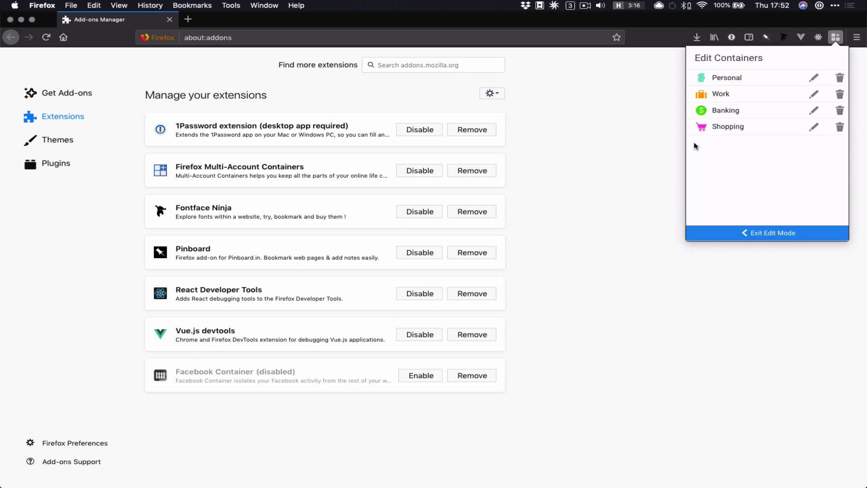
left_click(813, 110)
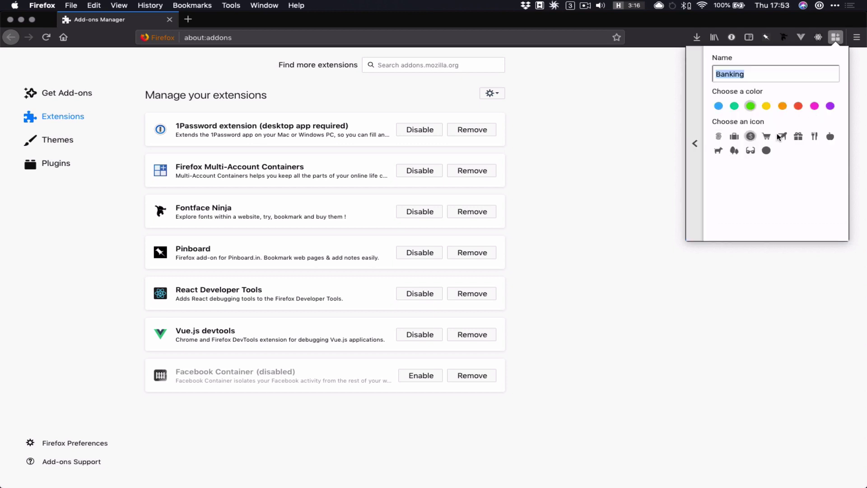
left_click(783, 108)
left_click(694, 143)
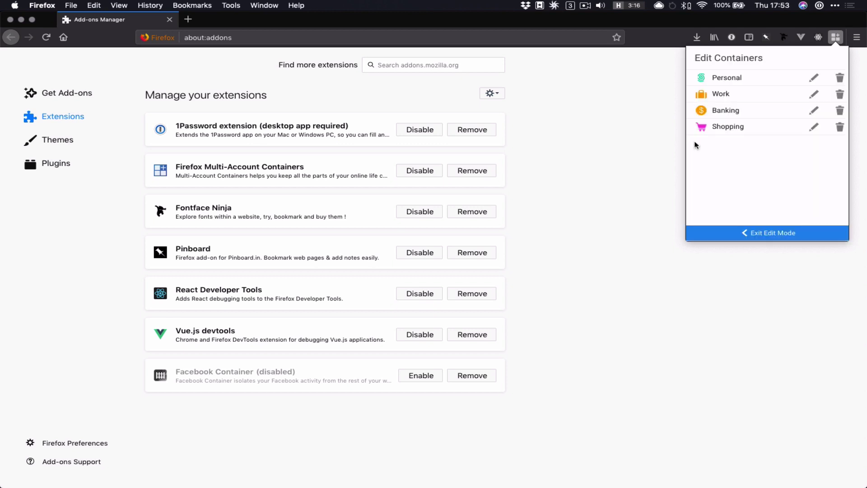
left_click(815, 96)
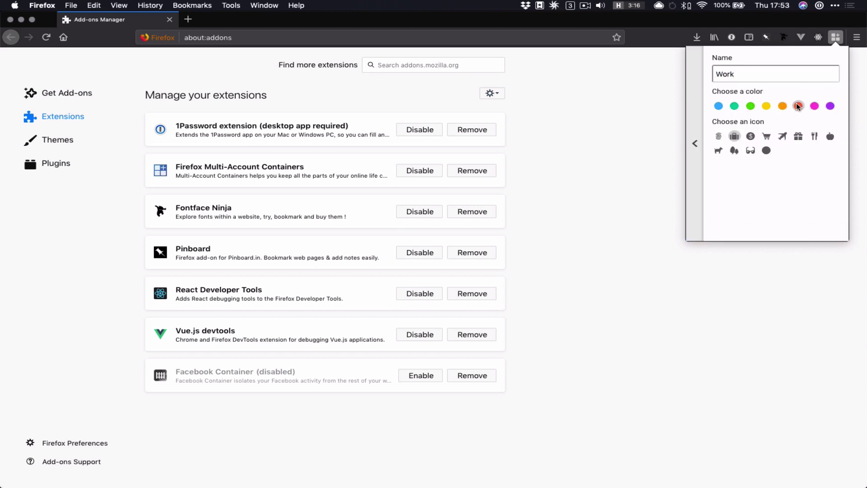
left_click(694, 108)
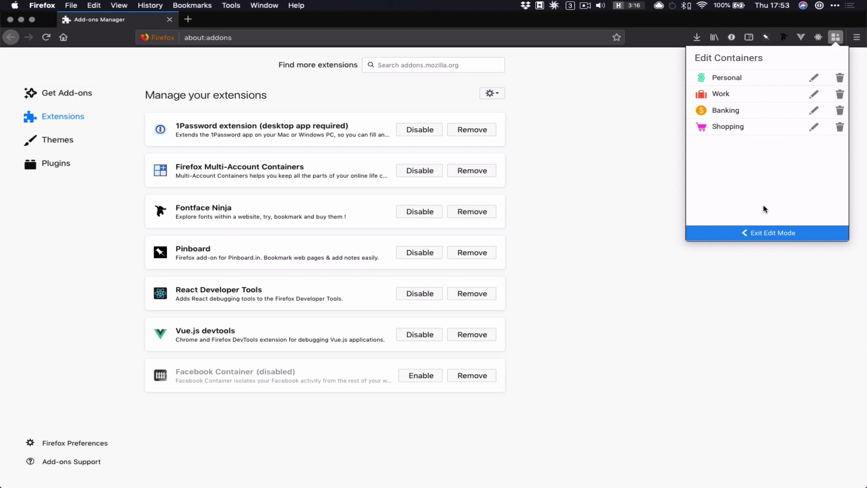
left_click(770, 234)
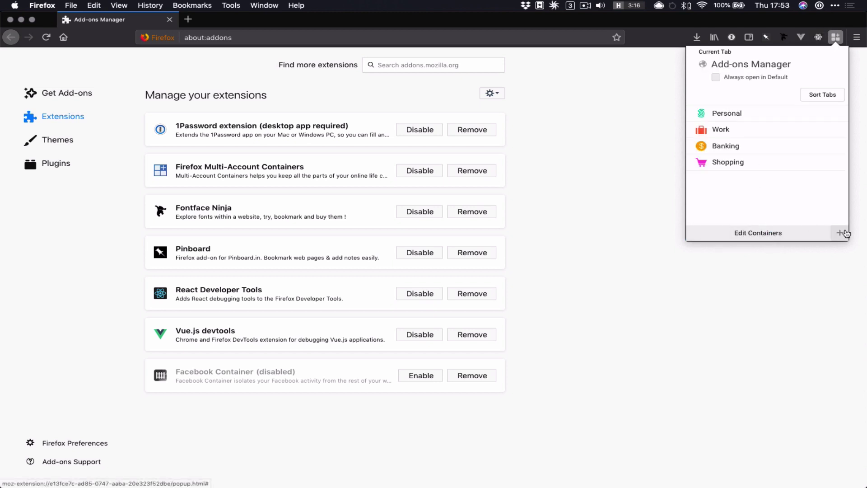
Load facebook.com in a new tab.
left_click(621, 124)
left_click(188, 19)
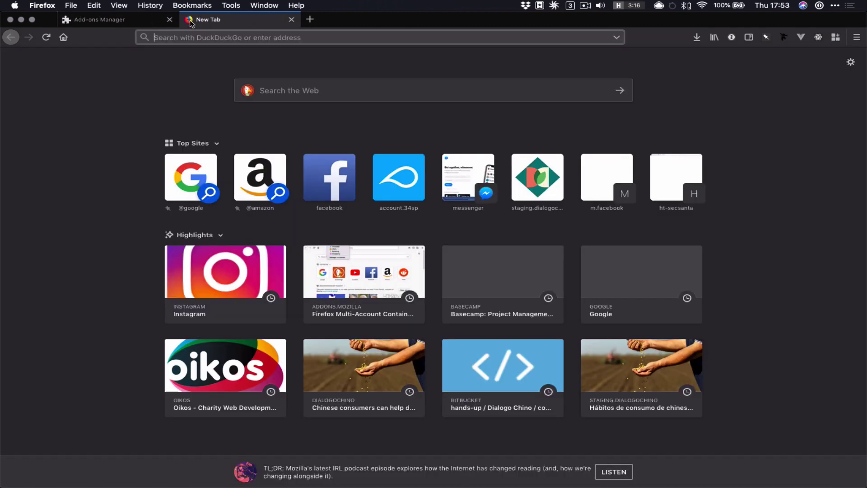
type("facev")
key("BackSpace")
type("book")
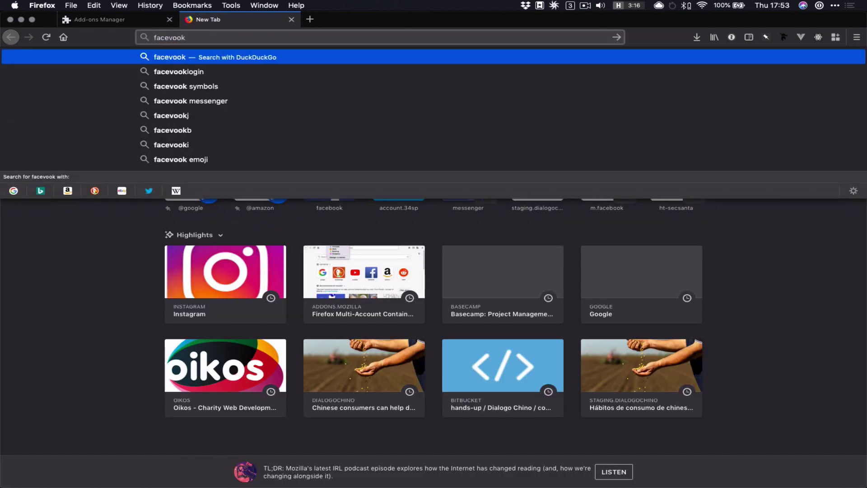
key("BackSpace")
key("BackSpace")
key("BackSpace")
key("BackSpace")
type("book")
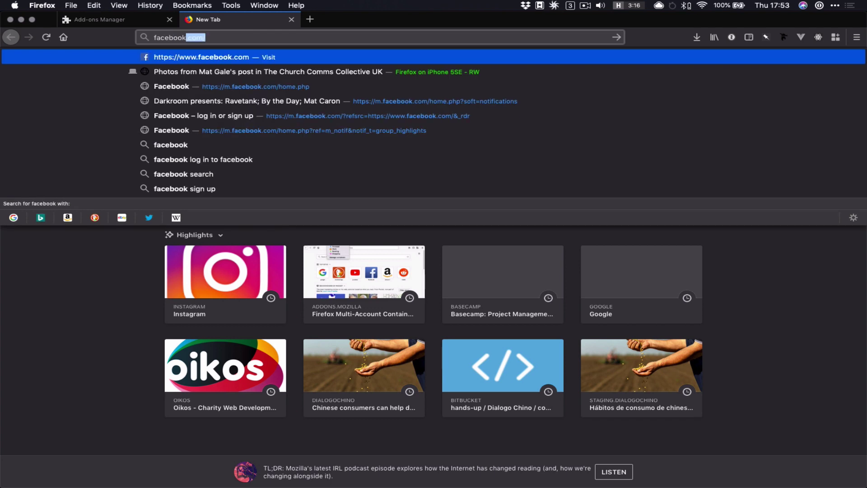
key("Return")
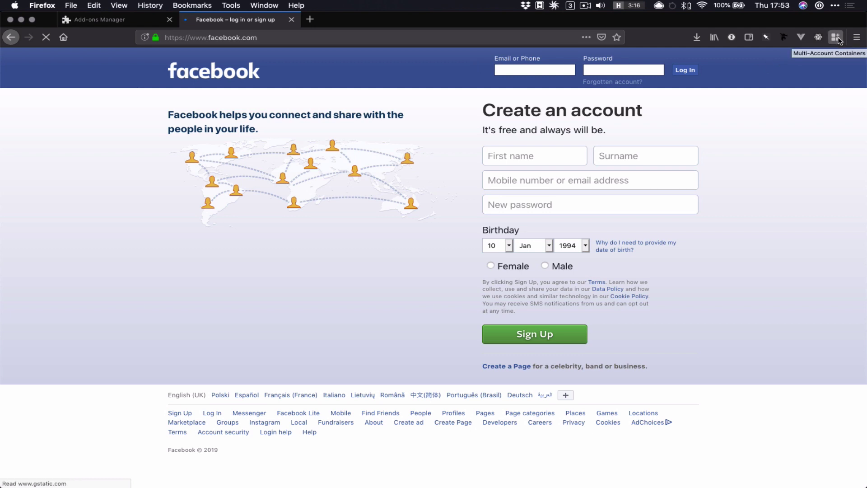
Check the Facebook tab's Reopen in Container submenu, then show the Multi-Account Containers list.
right_click(229, 22)
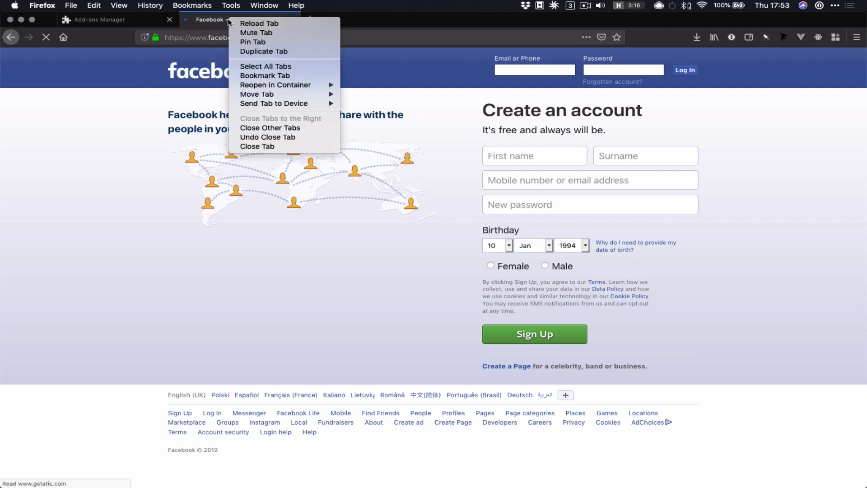
mouse_move(281, 85)
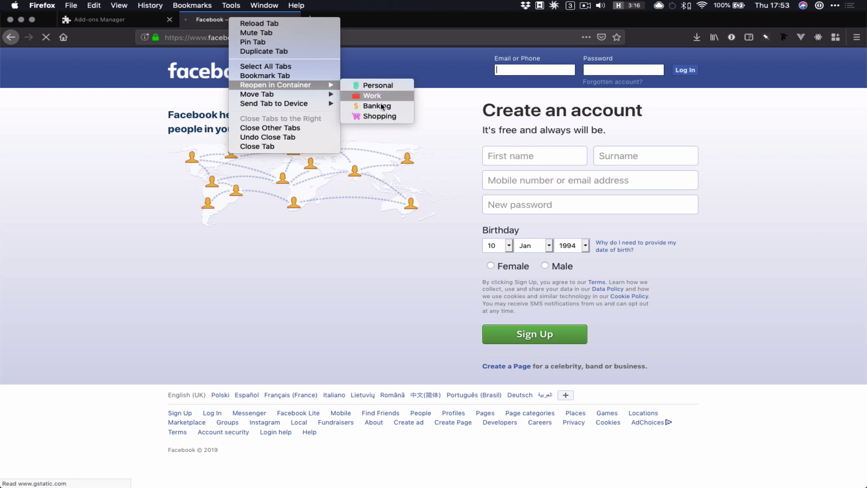
left_click(733, 150)
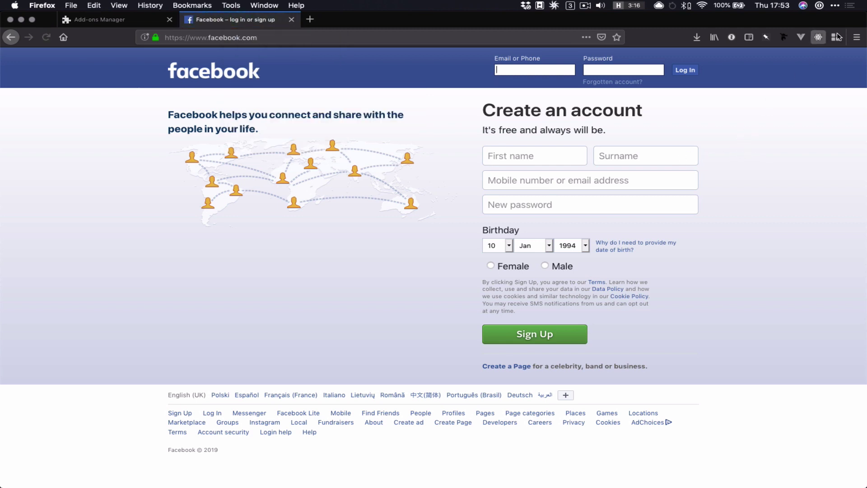
left_click(836, 37)
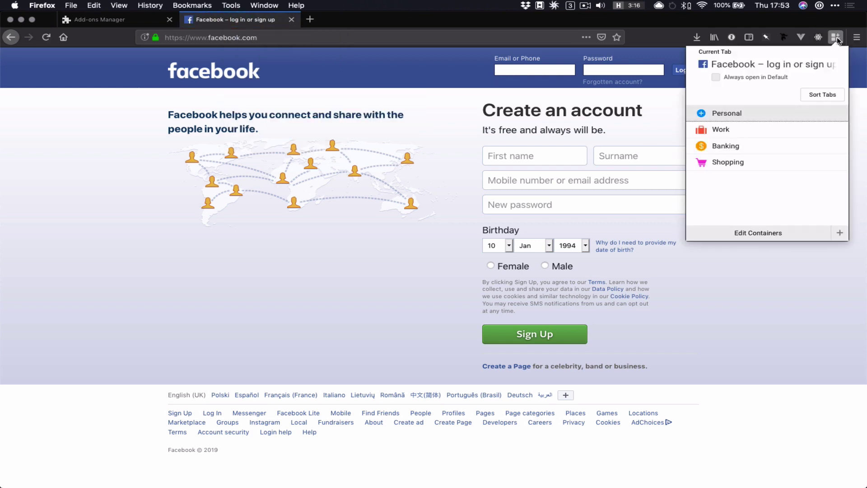
Add a blue container named Facebook to the Multi-Account Containers list.
left_click(839, 232)
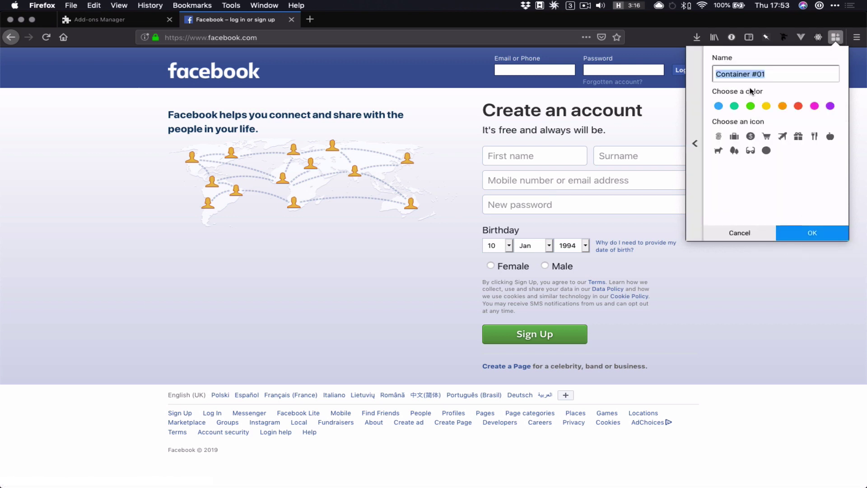
type("Facebook")
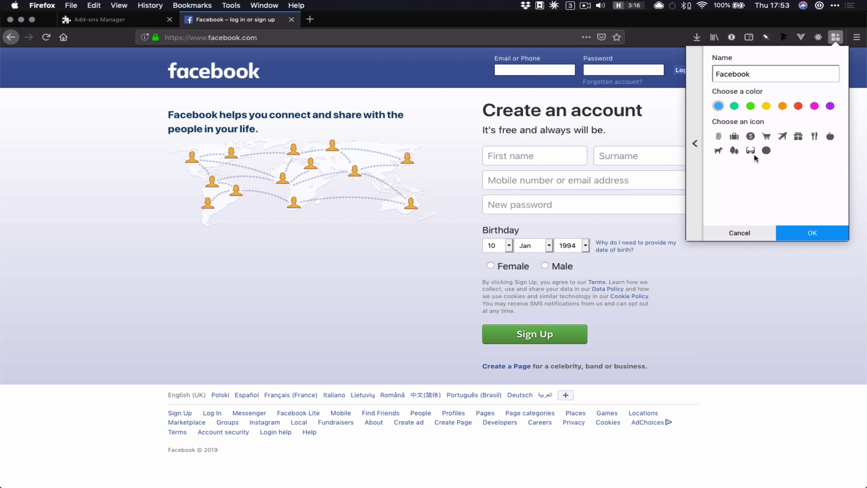
left_click(812, 233)
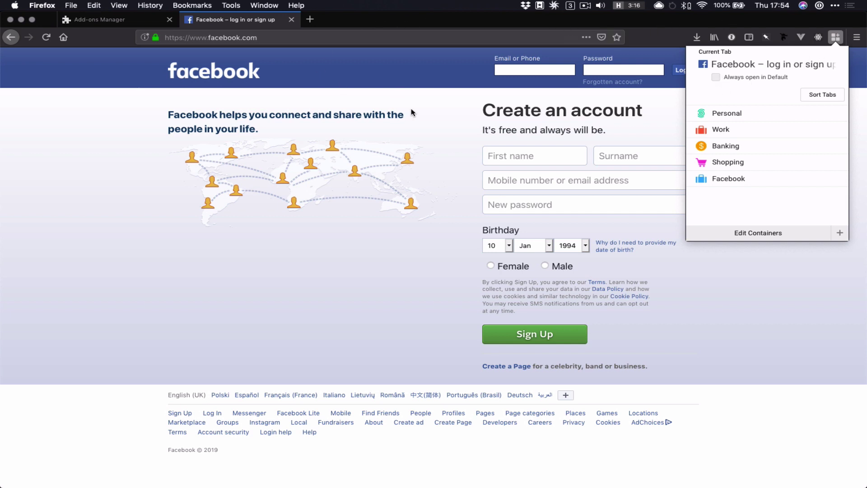
left_click(449, 123)
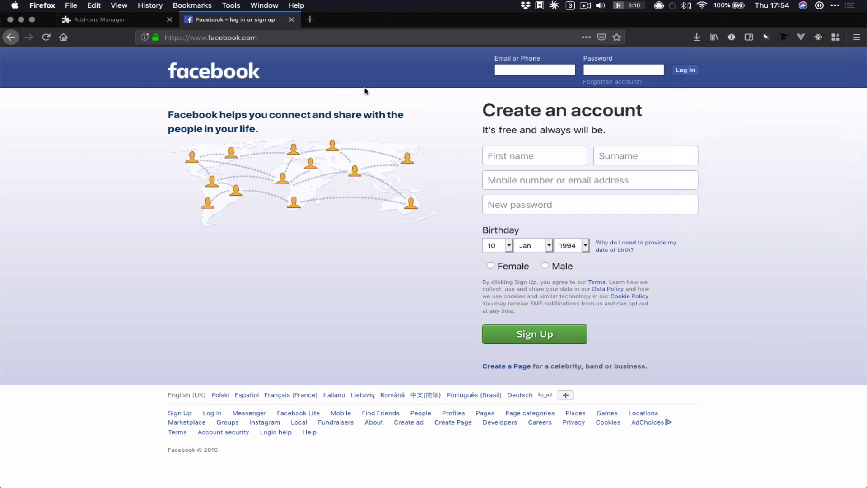
Reopen Facebook in the Facebook container, close the old tab, and always open facebook.com there.
right_click(249, 20)
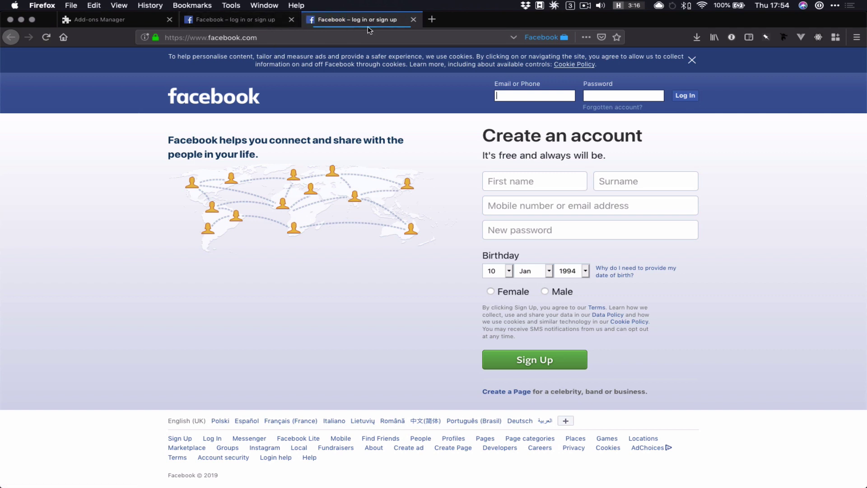
left_click(291, 19)
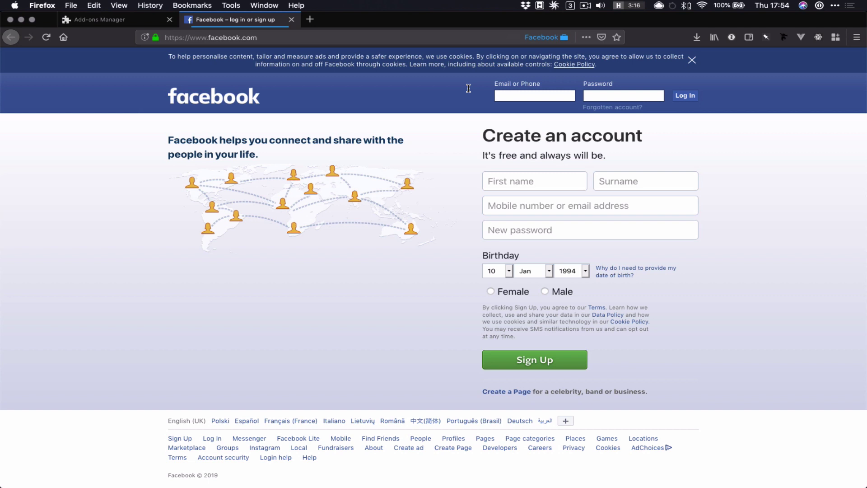
left_click(835, 37)
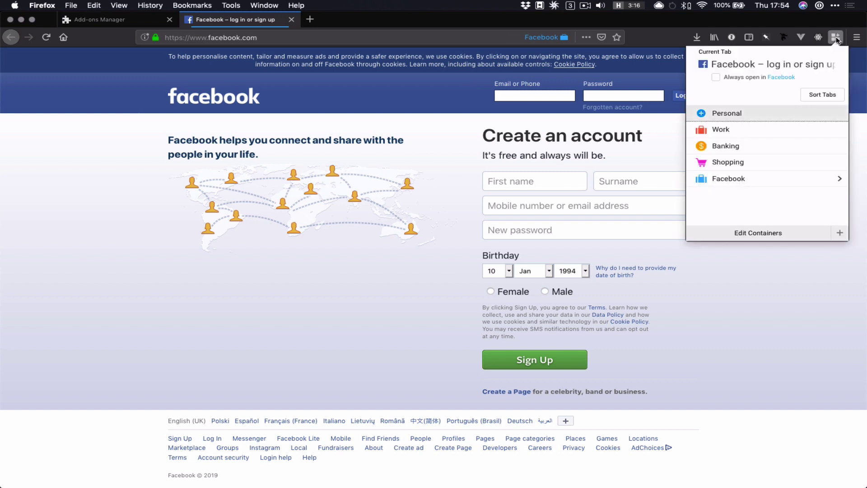
left_click(721, 78)
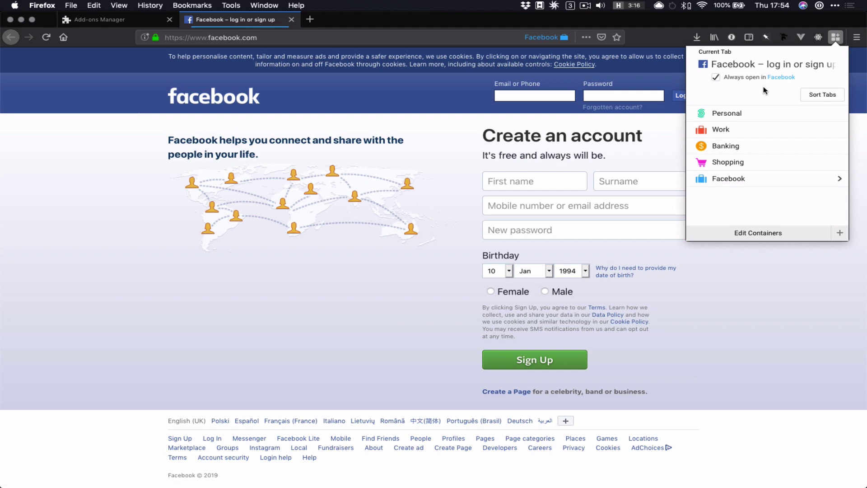
Set instagram.com to always open in the Facebook container and close the older Instagram tab.
left_click(309, 19)
type("instagram.com")
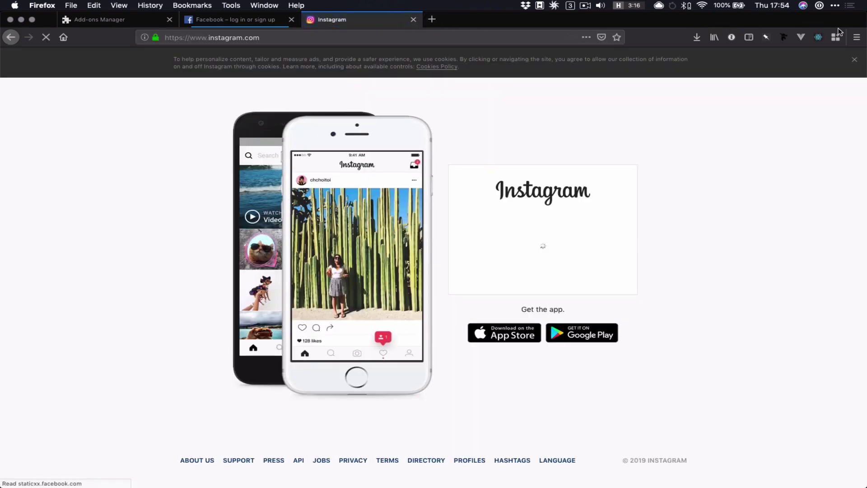
right_click(376, 19)
mouse_move(411, 86)
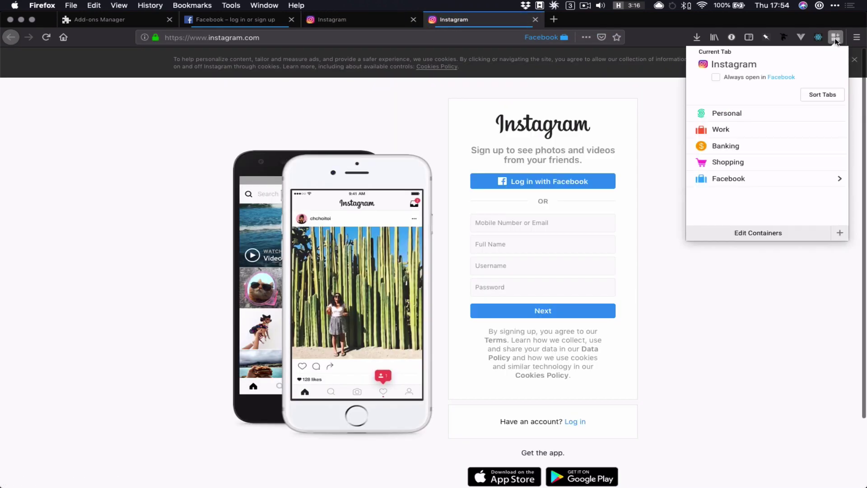
left_click(714, 78)
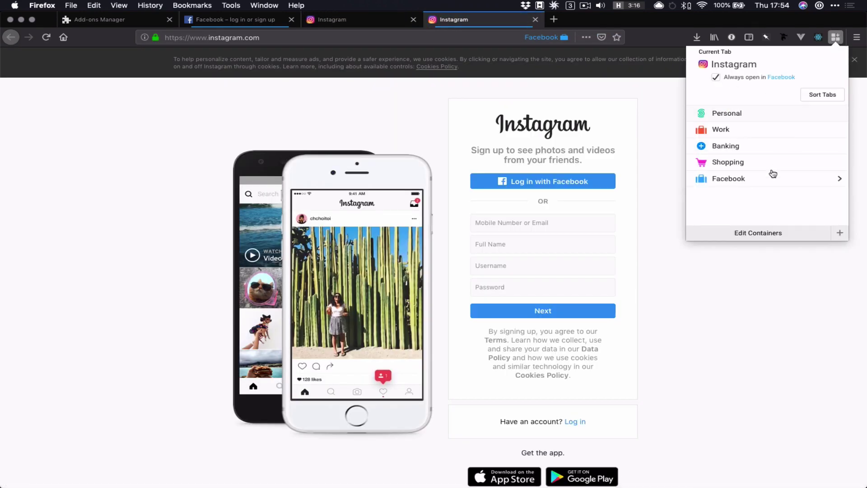
left_click(427, 23)
left_click(413, 20)
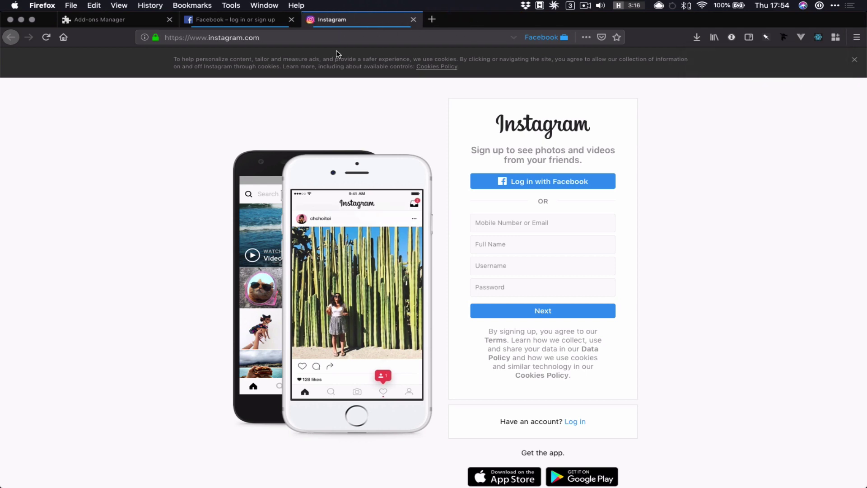
Try an empty new tab and a Facebook-container new tab, closing both.
left_click(432, 20)
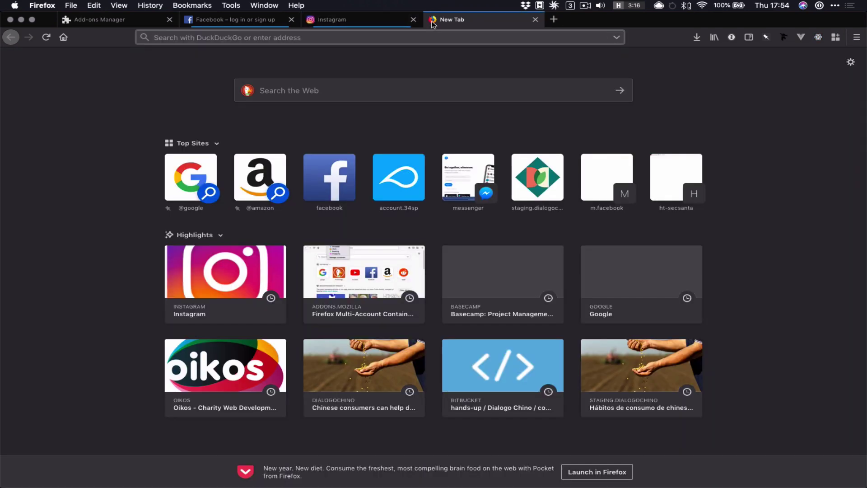
type("i")
key("BackSpace")
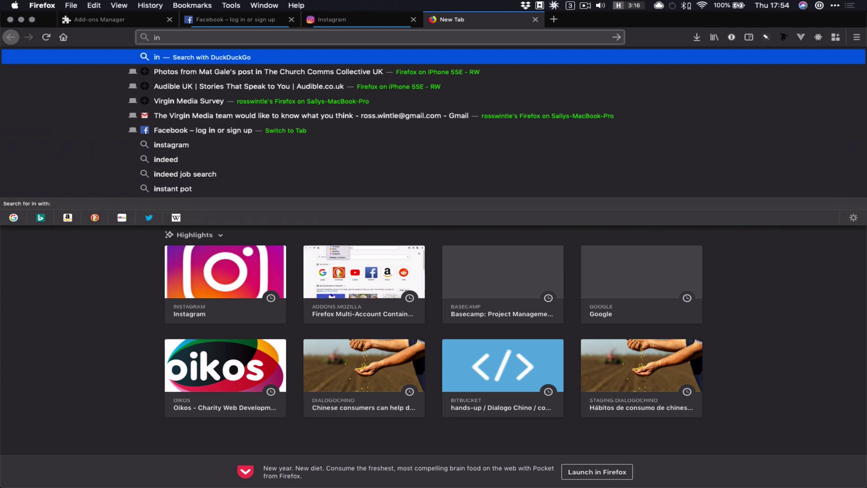
key("BackSpace")
left_click(535, 20)
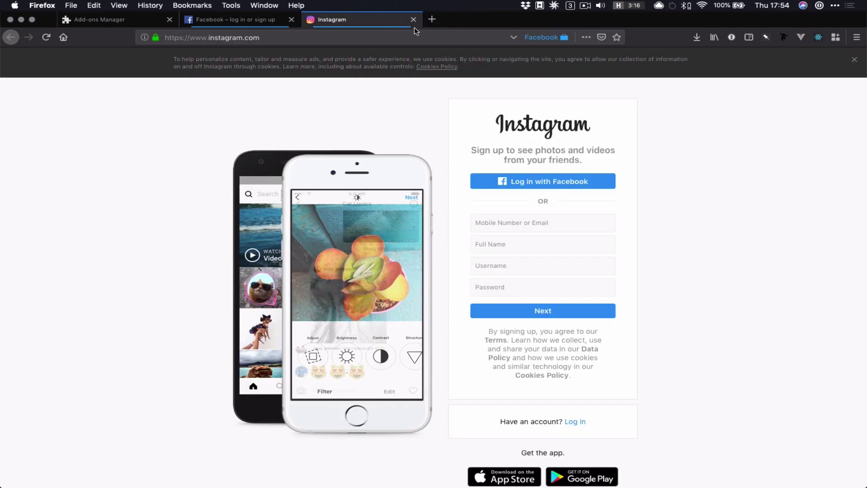
left_click(433, 20)
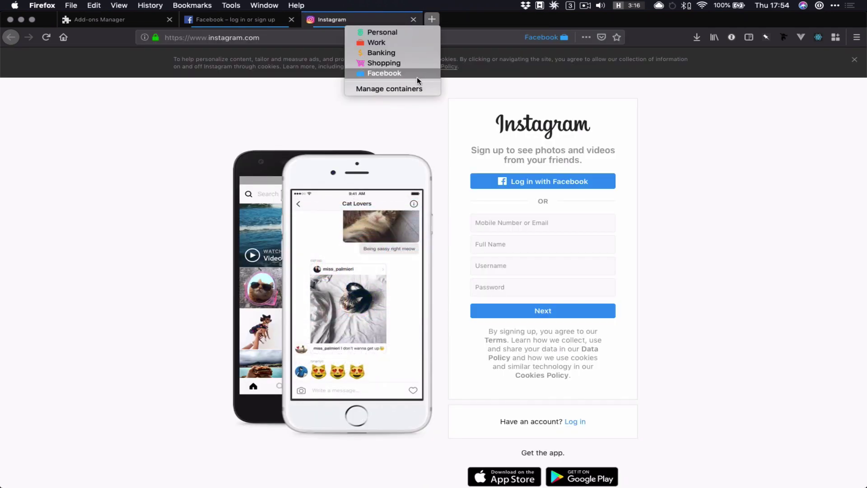
left_click(394, 74)
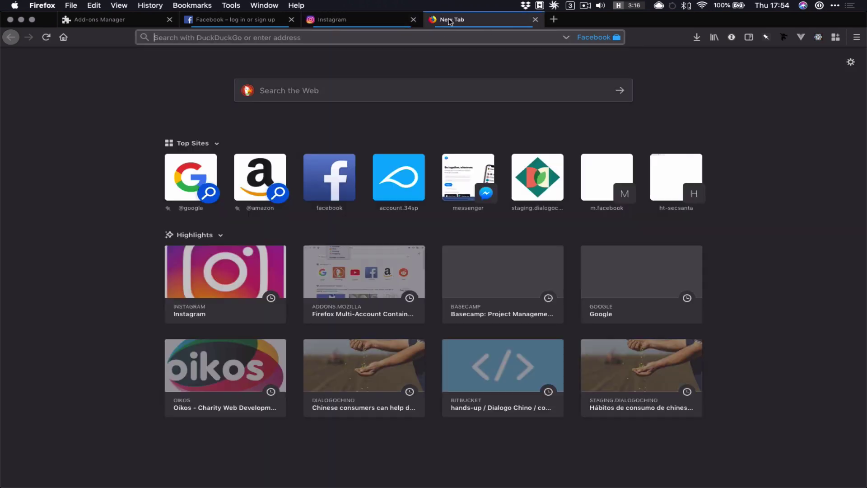
left_click(534, 20)
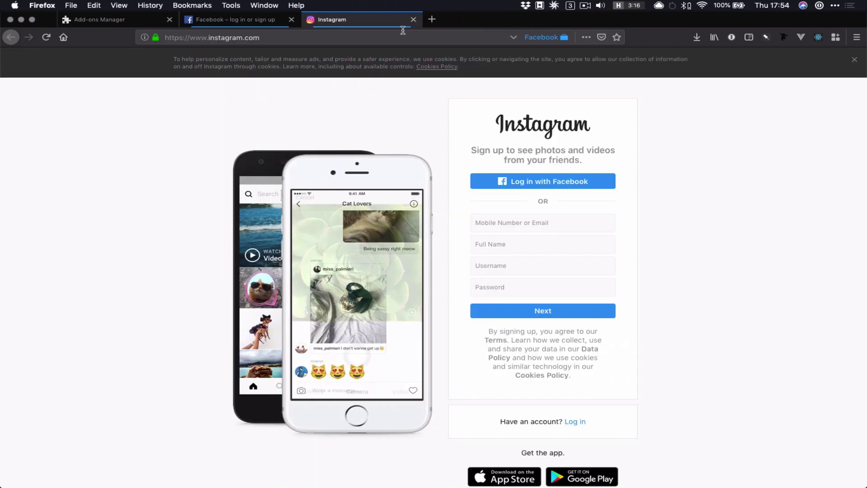
Load facebook.com in an ordinary tab and open it in the Facebook container, remembering the choice.
left_click(431, 20)
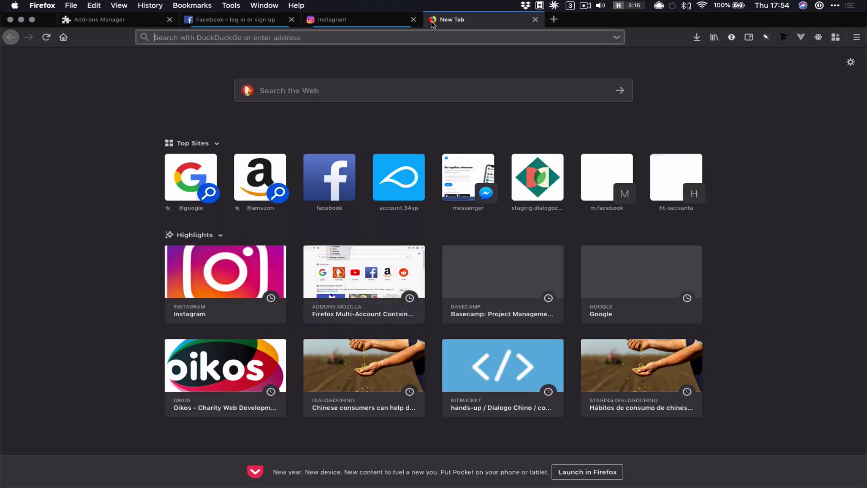
type("facebook.com")
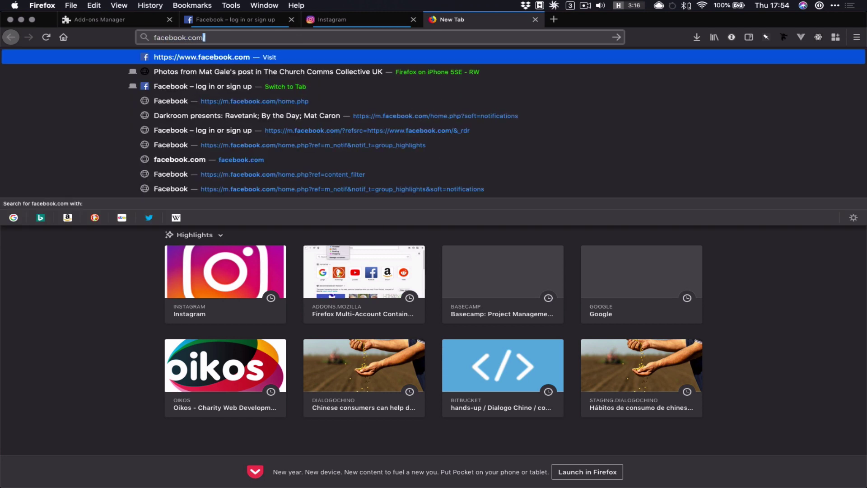
key("Return")
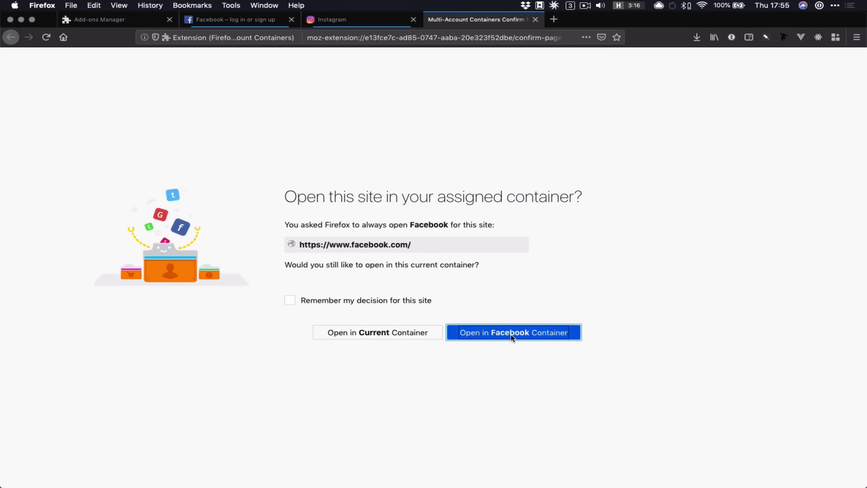
left_click(289, 300)
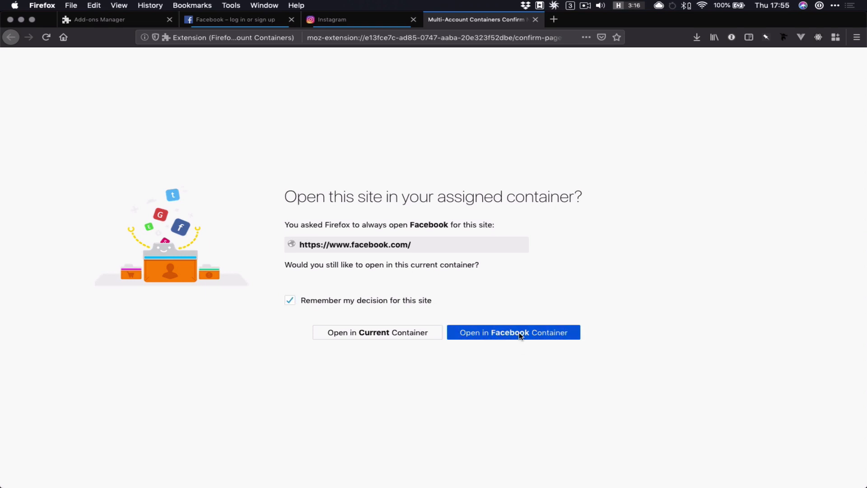
left_click(494, 327)
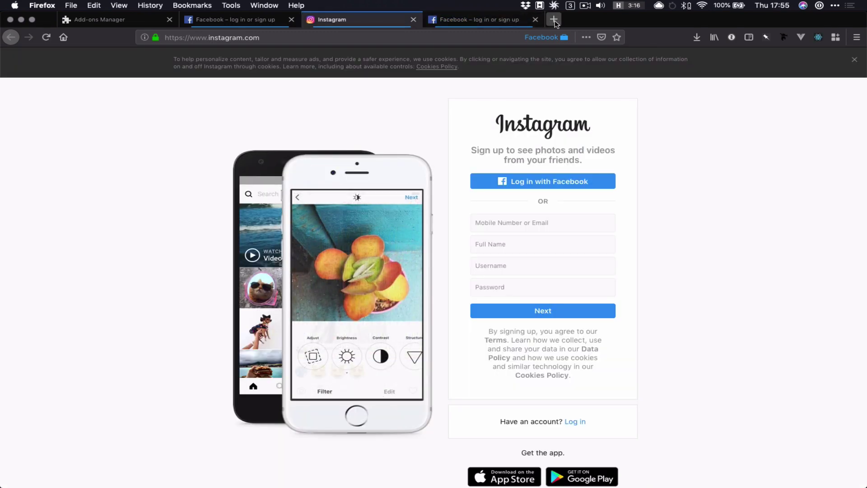
Load instagram.com and open it in the Facebook container, remembering the decision.
left_click(552, 21)
type("instg")
key("BackSpace")
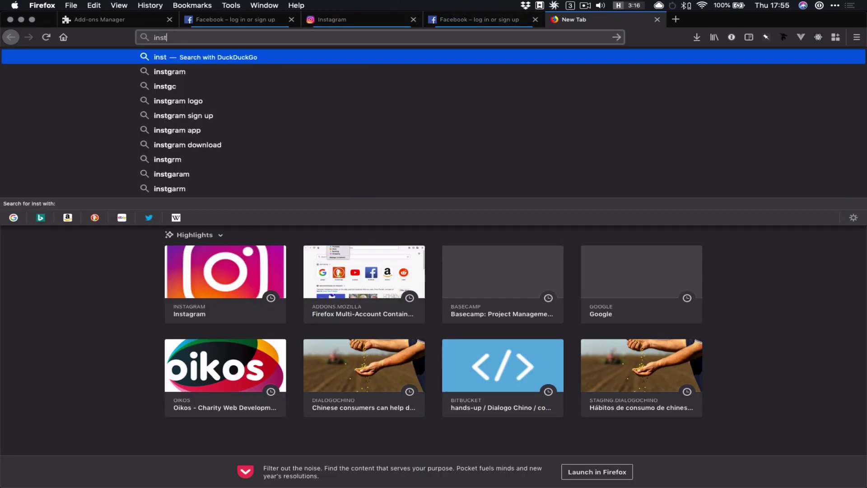
type("agram.com")
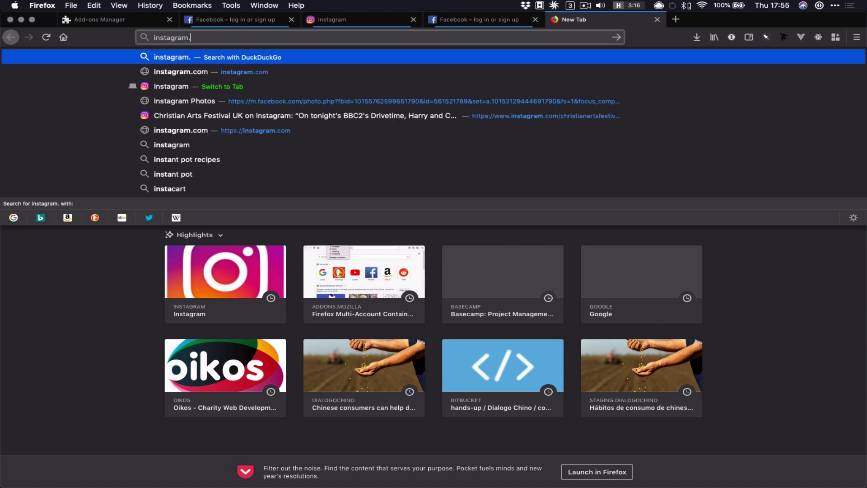
key("Return")
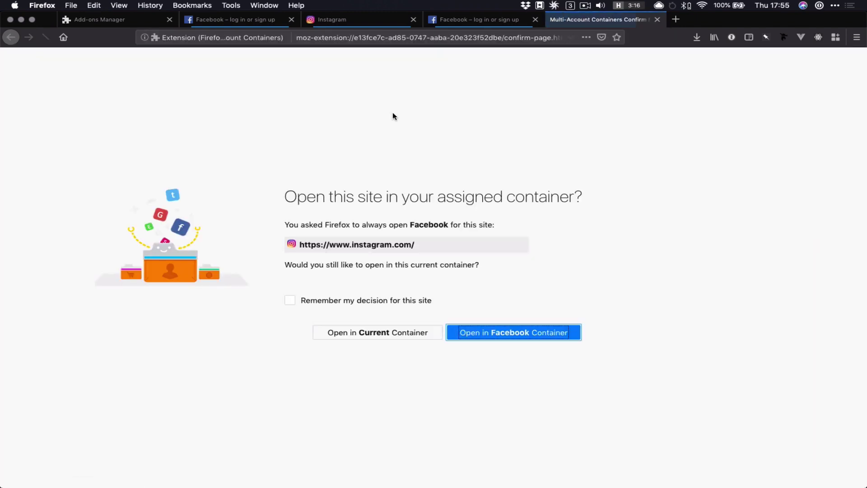
left_click(289, 301)
left_click(512, 332)
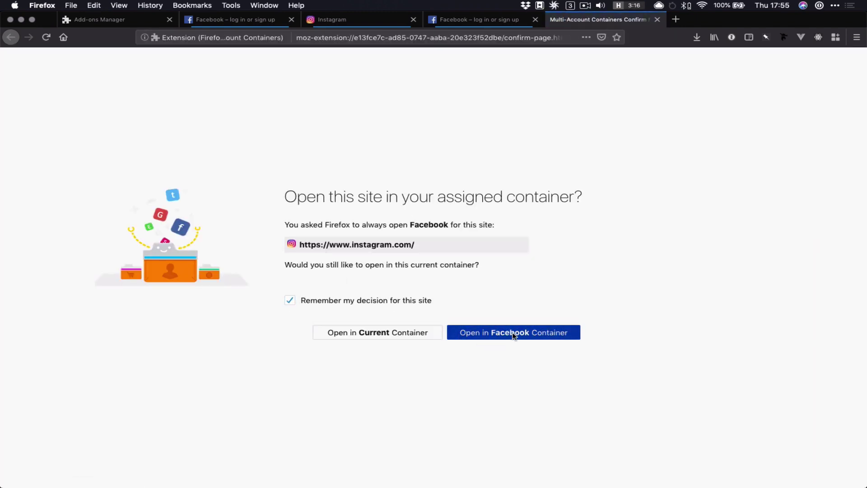
Close the duplicate Facebook and Instagram tabs and enter messenger in a new tab.
left_click(292, 19)
left_click(291, 20)
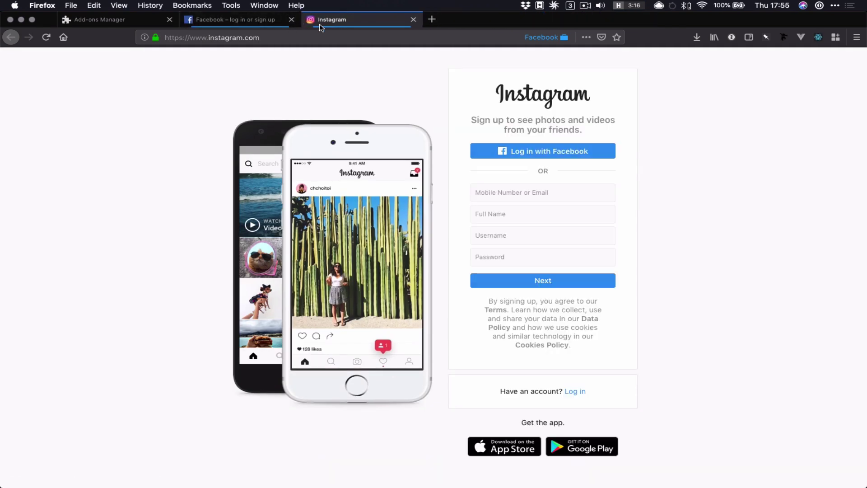
left_click(430, 20)
type("messenger.com")
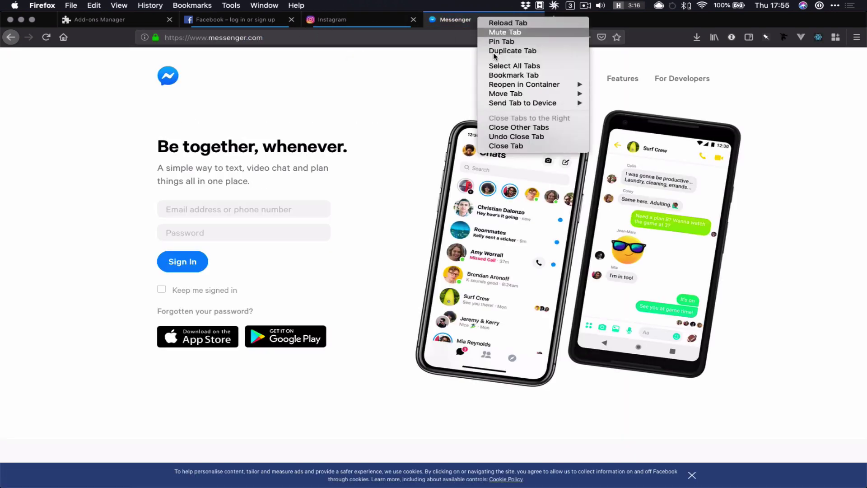
Replace the Messenger tab with a Facebook-container tab loading messenger.
left_click(537, 19)
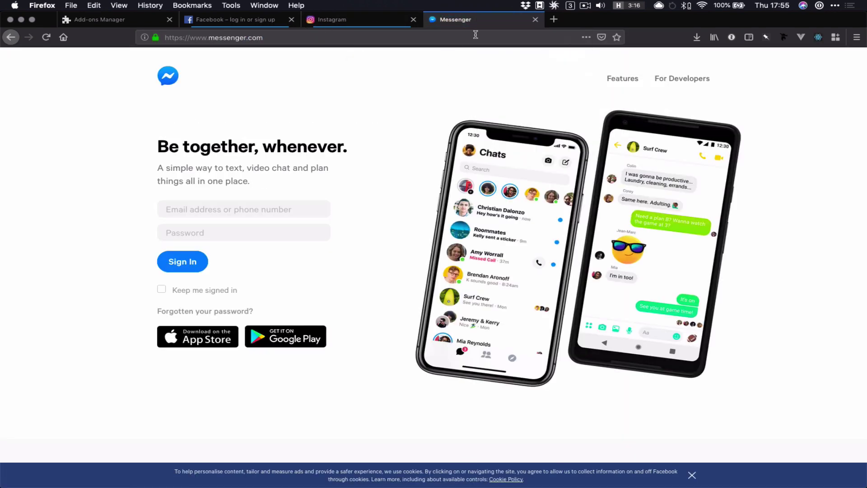
left_click(537, 20)
left_click(429, 19)
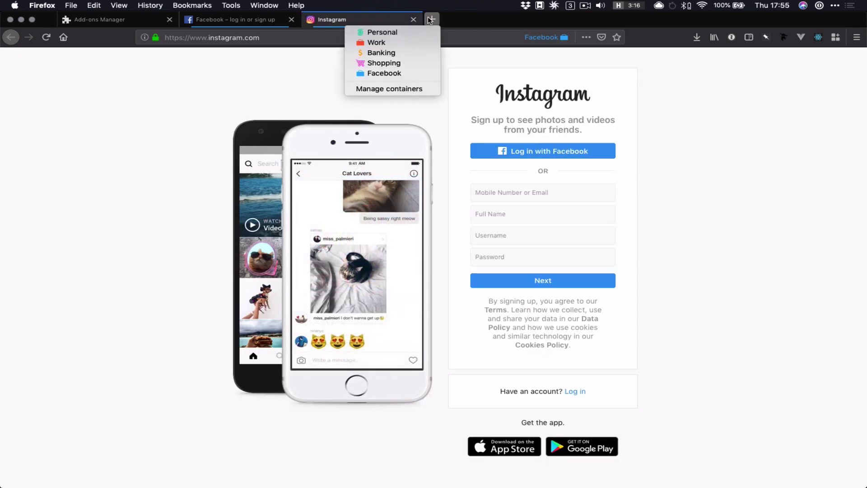
left_click(410, 77)
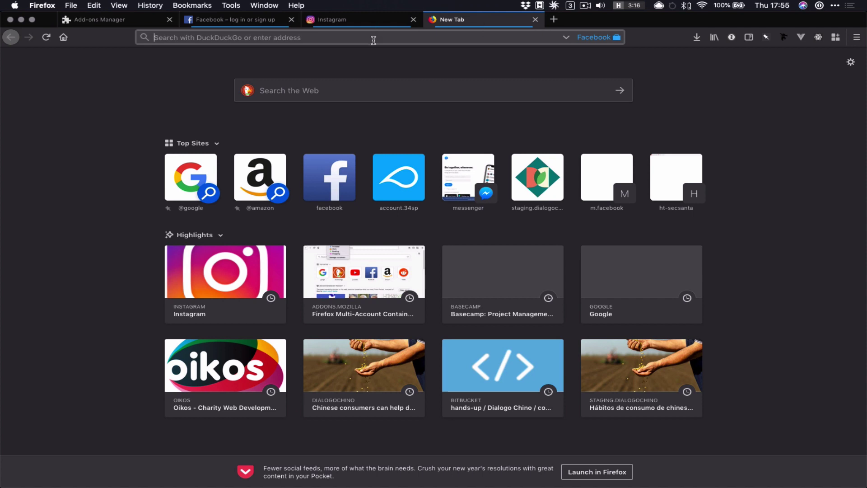
type("messenger.com")
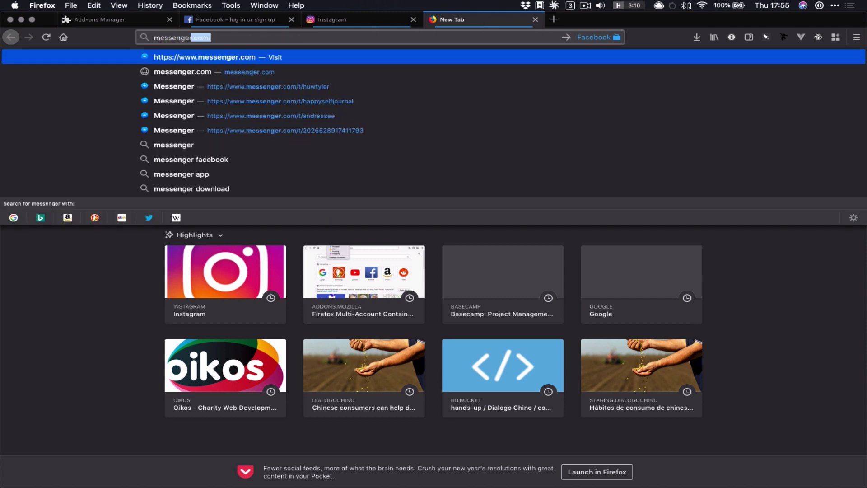
key("Return")
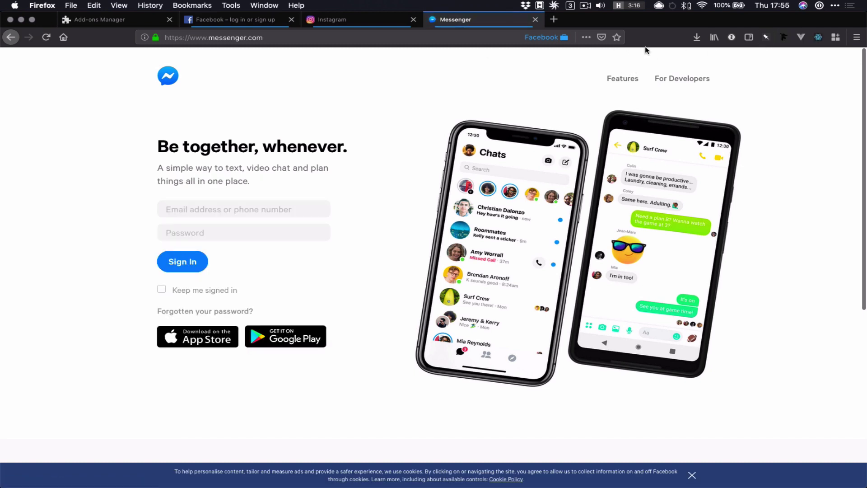
Set Messenger to always open in the Facebook container, then reload messenger.com to test.
left_click(836, 38)
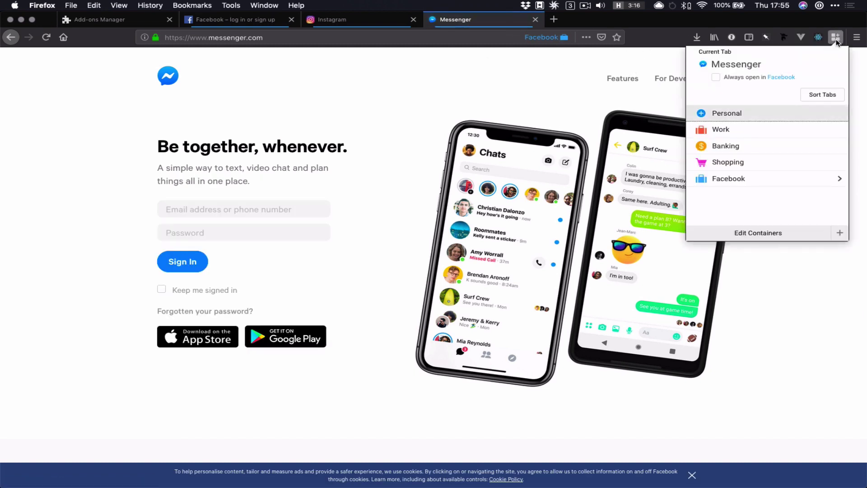
left_click(717, 78)
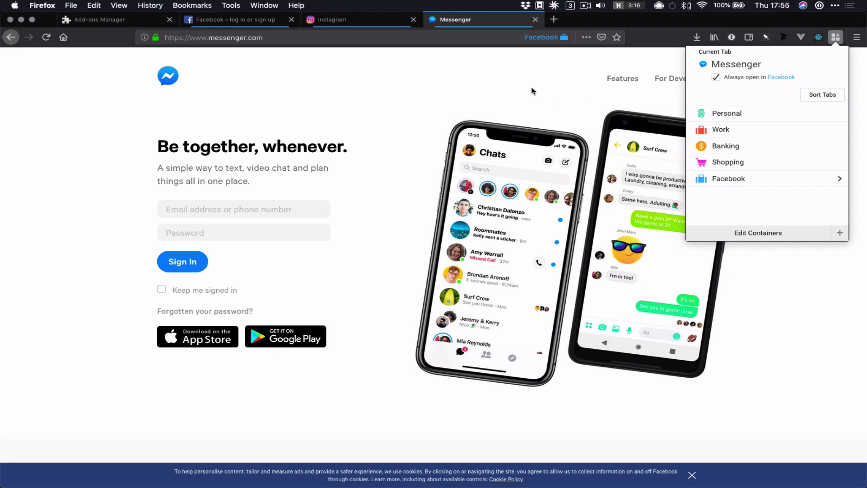
left_click(513, 71)
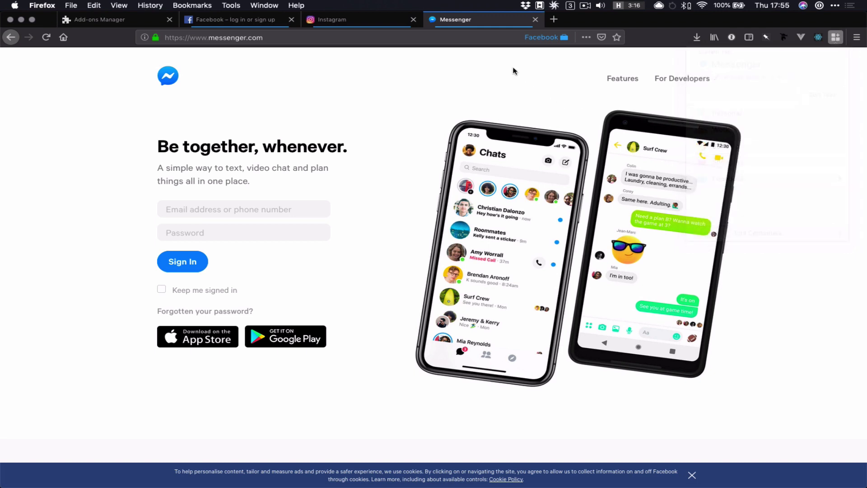
left_click(535, 20)
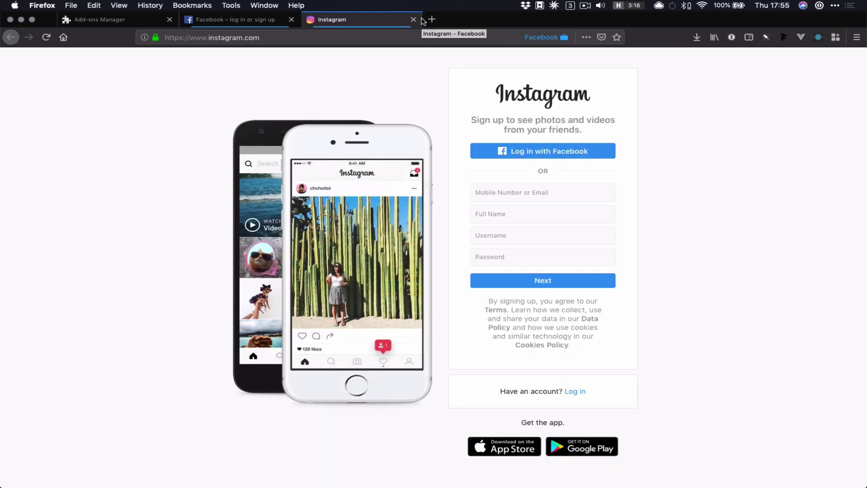
left_click(431, 20)
type("messenger.com")
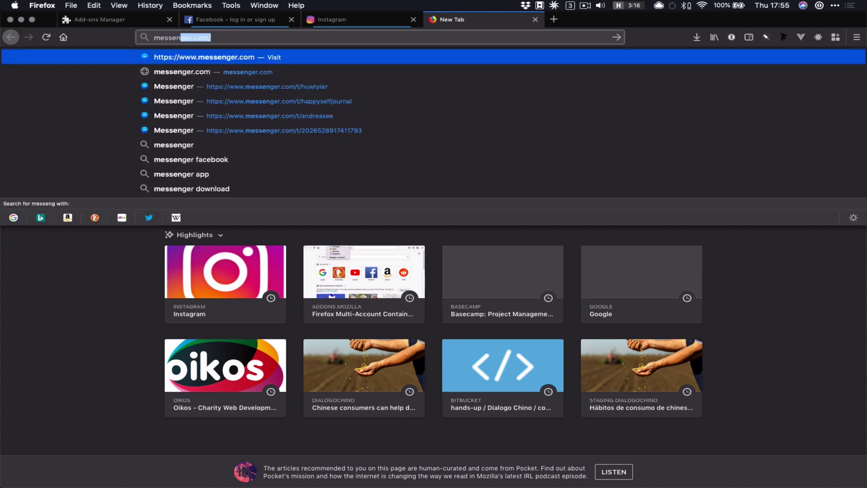
key("Return")
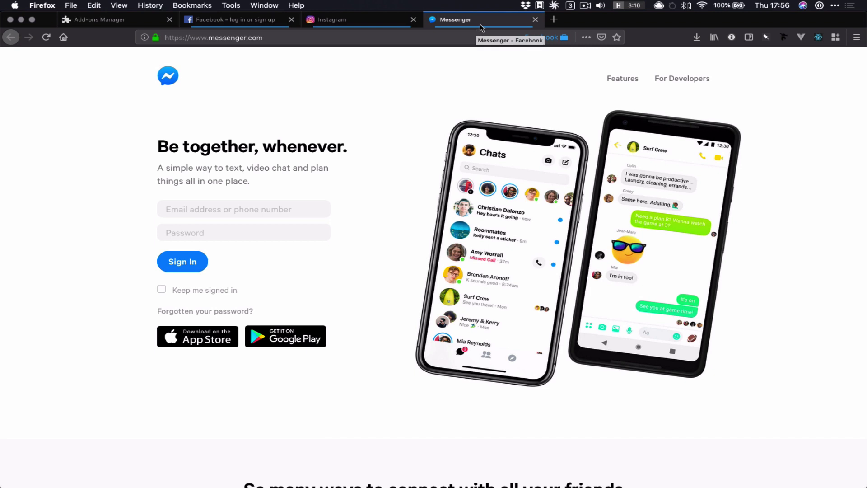
Close the Messenger, Instagram and Facebook tabs.
left_click(535, 20)
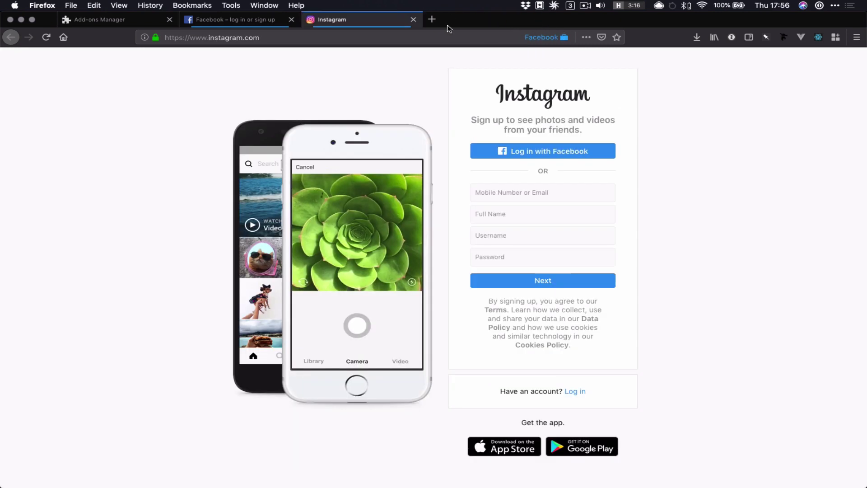
left_click(414, 20)
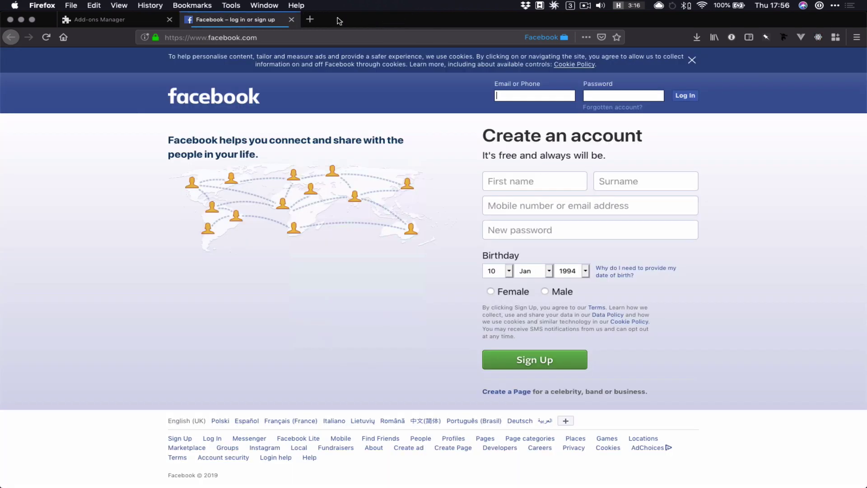
left_click(292, 20)
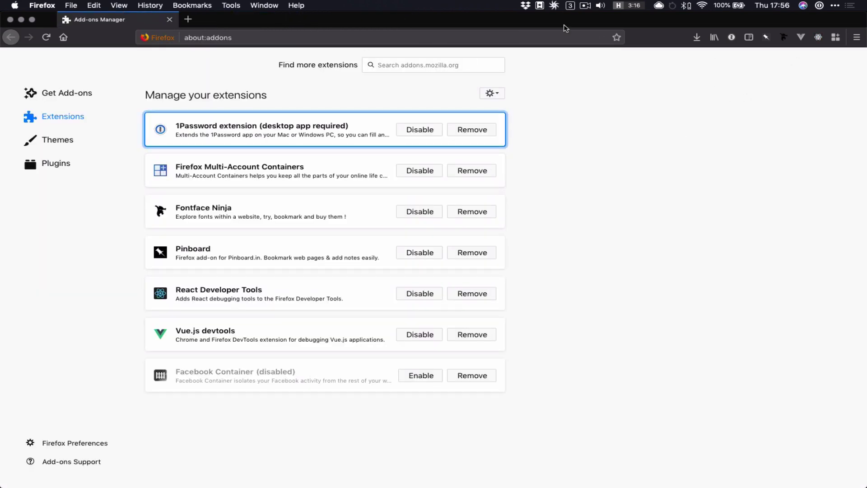
Open a new tab in the Personal container.
left_click(190, 21)
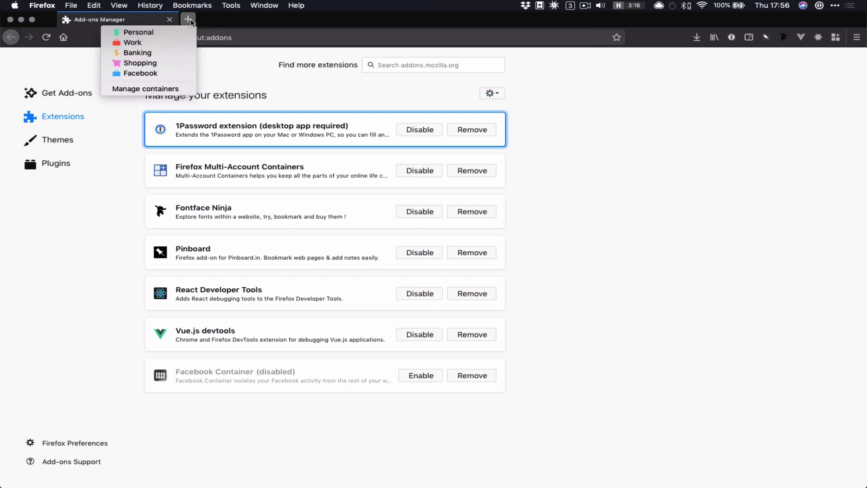
left_click(237, 19)
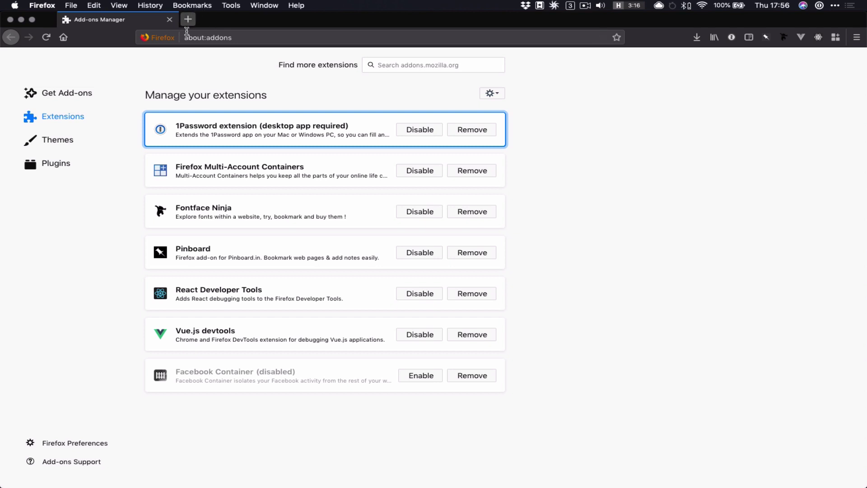
left_click(188, 21)
left_click(154, 33)
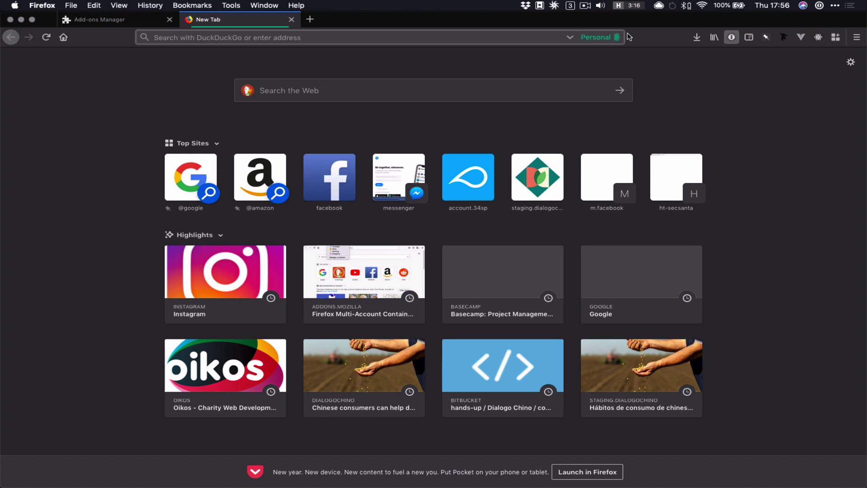
left_click(133, 19)
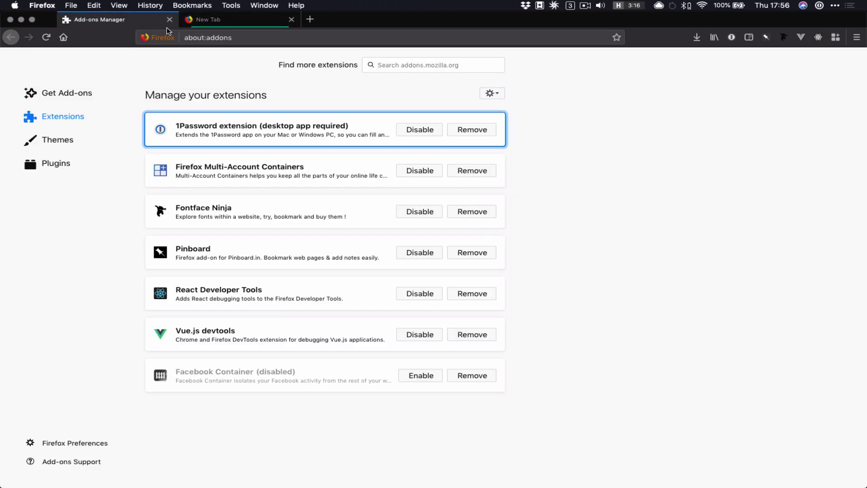
left_click(237, 21)
left_click(835, 37)
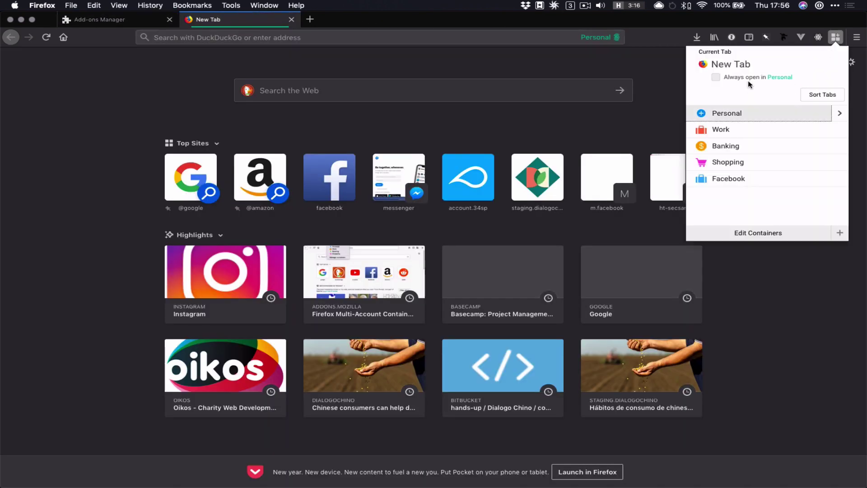
left_click(670, 69)
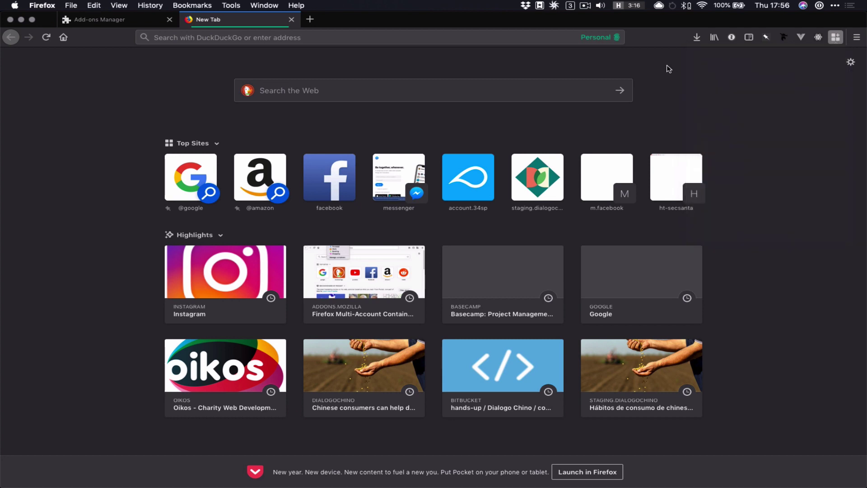
left_click(836, 37)
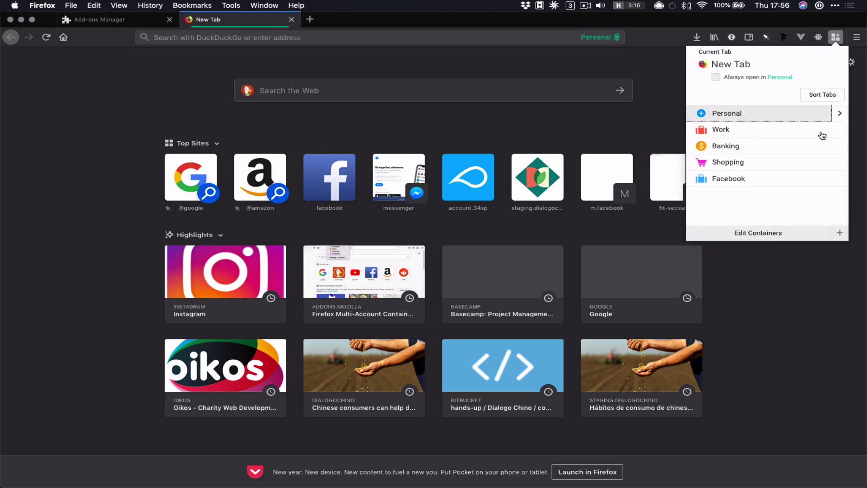
left_click(770, 235)
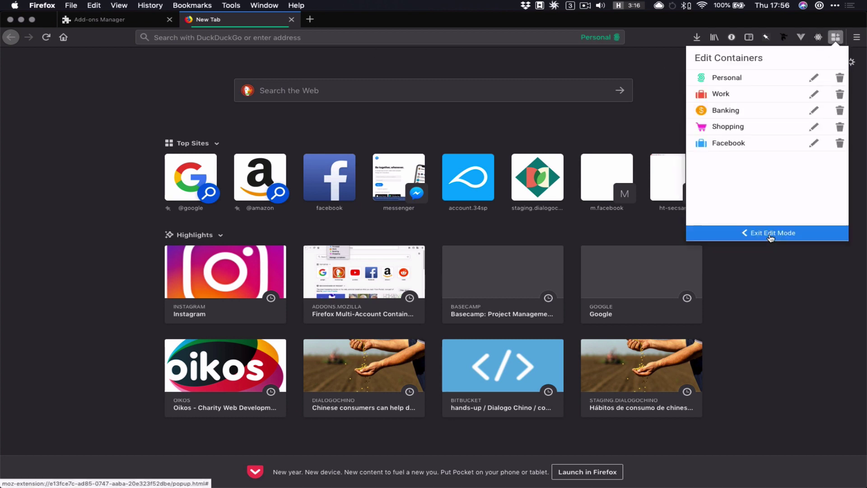
left_click(813, 143)
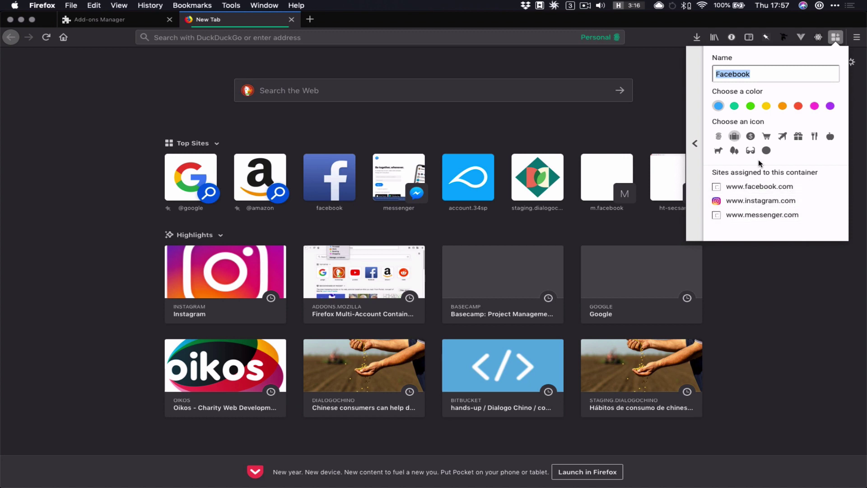
left_click(655, 37)
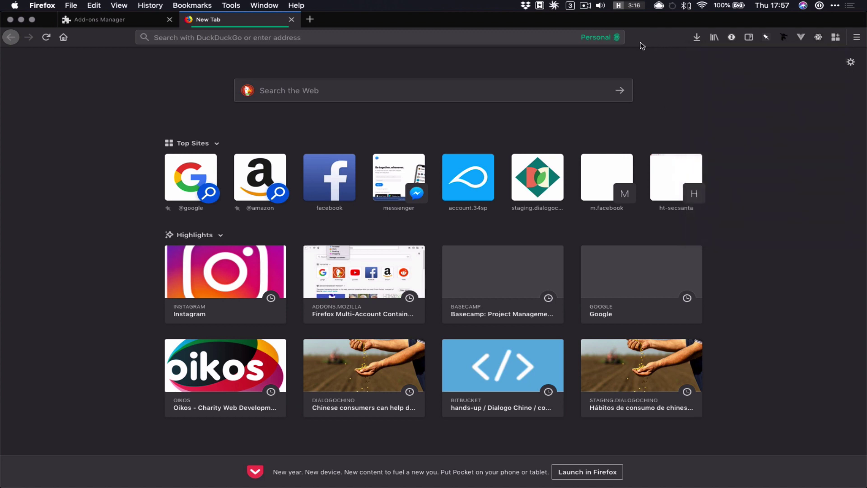
left_click(835, 37)
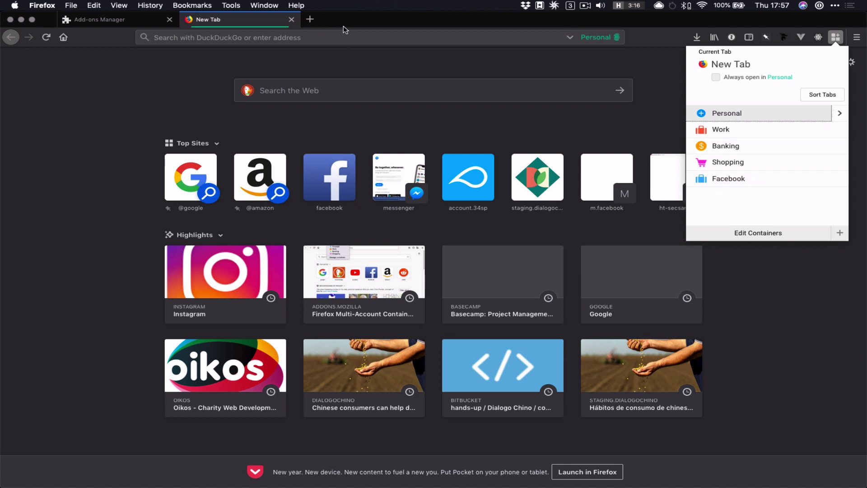
left_click(346, 69)
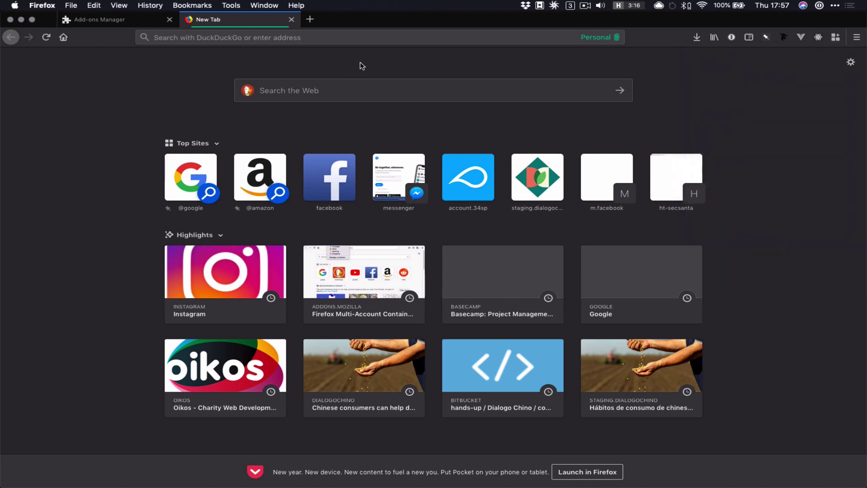